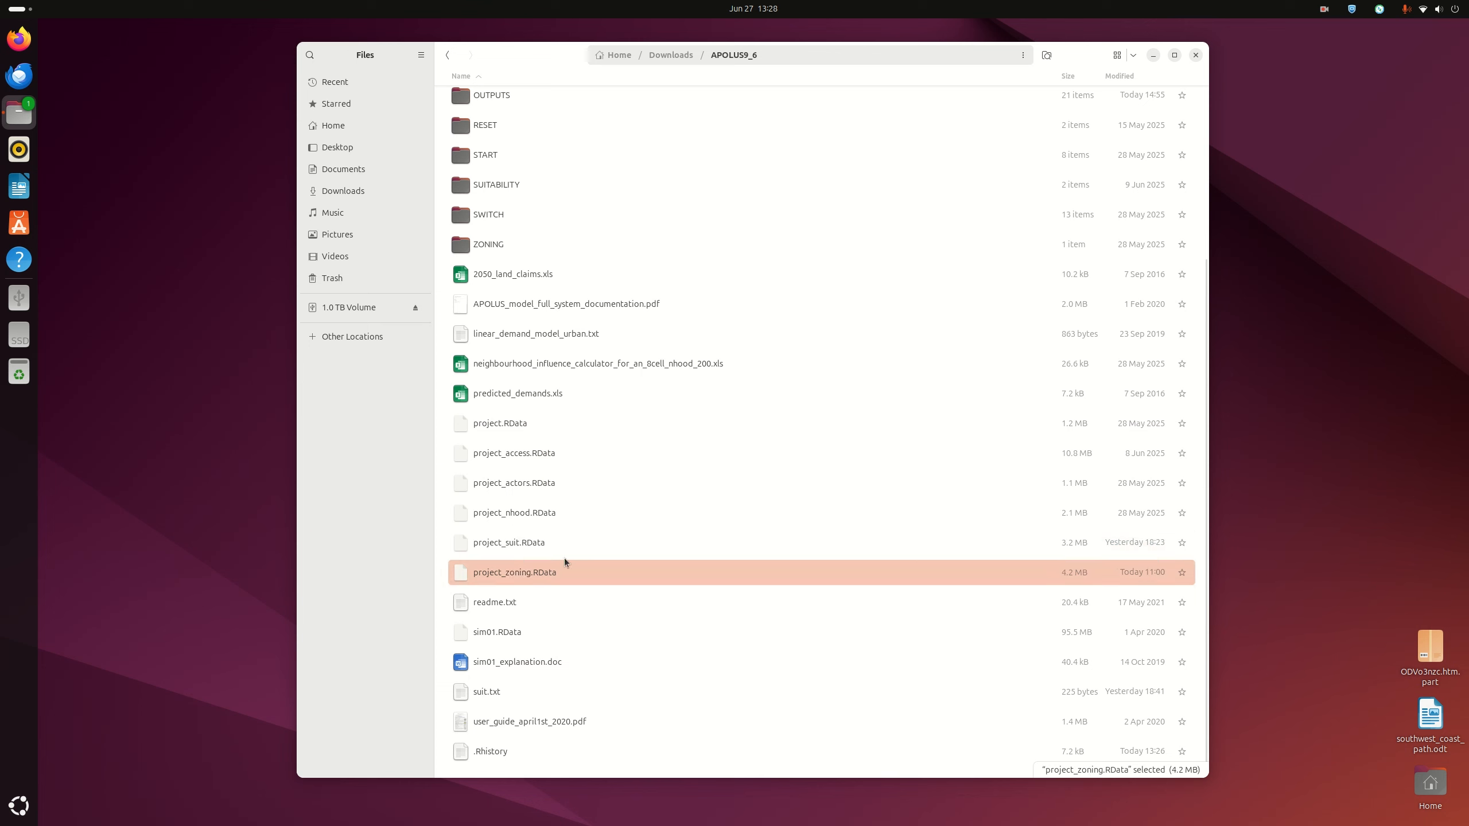
Open project_zoning.RData with RStudio from the Files browser
{"action": "left_click", "coordinate": [540, 544]}
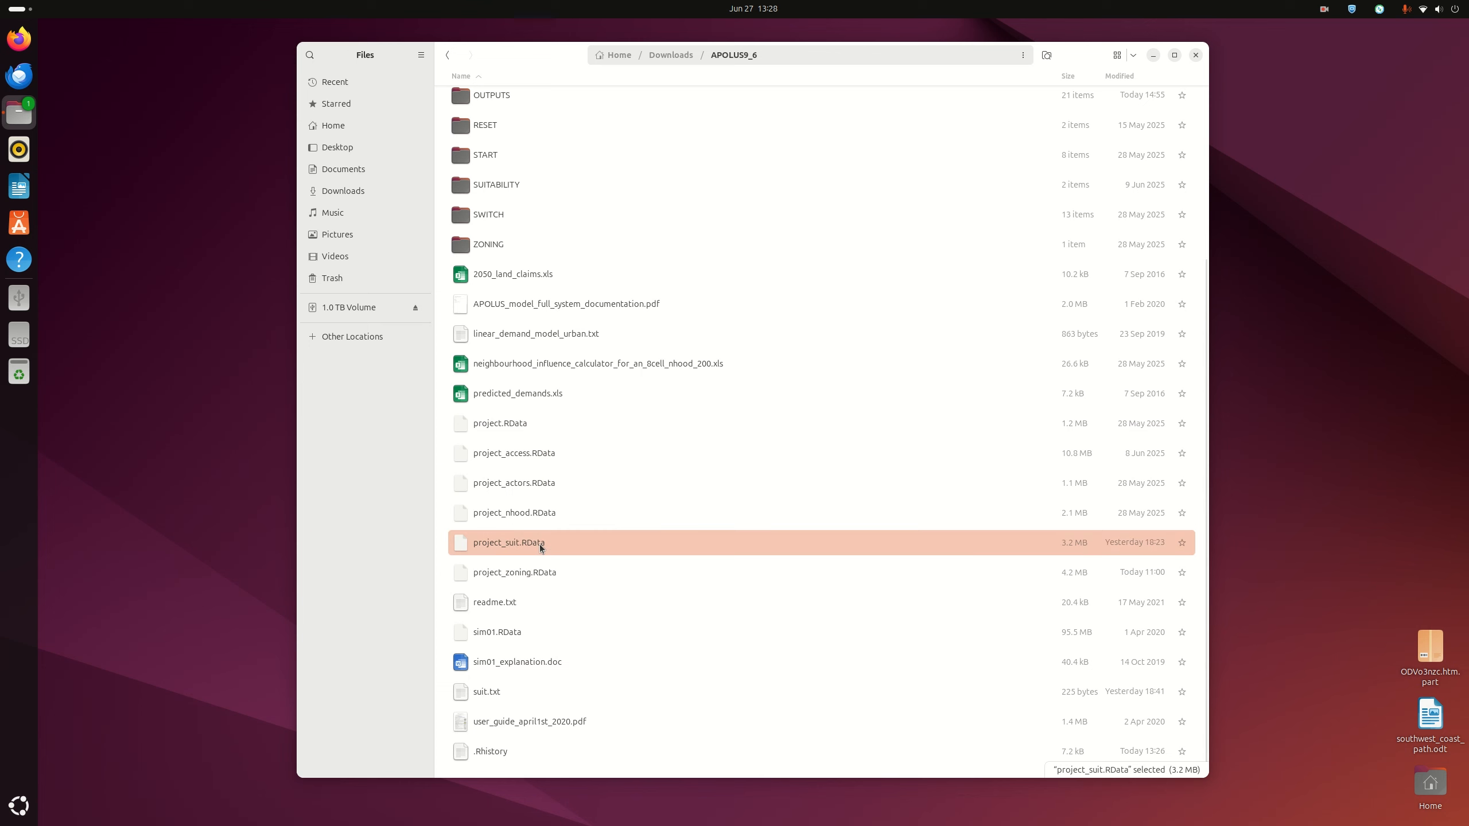
{"action": "left_click", "coordinate": [558, 574]}
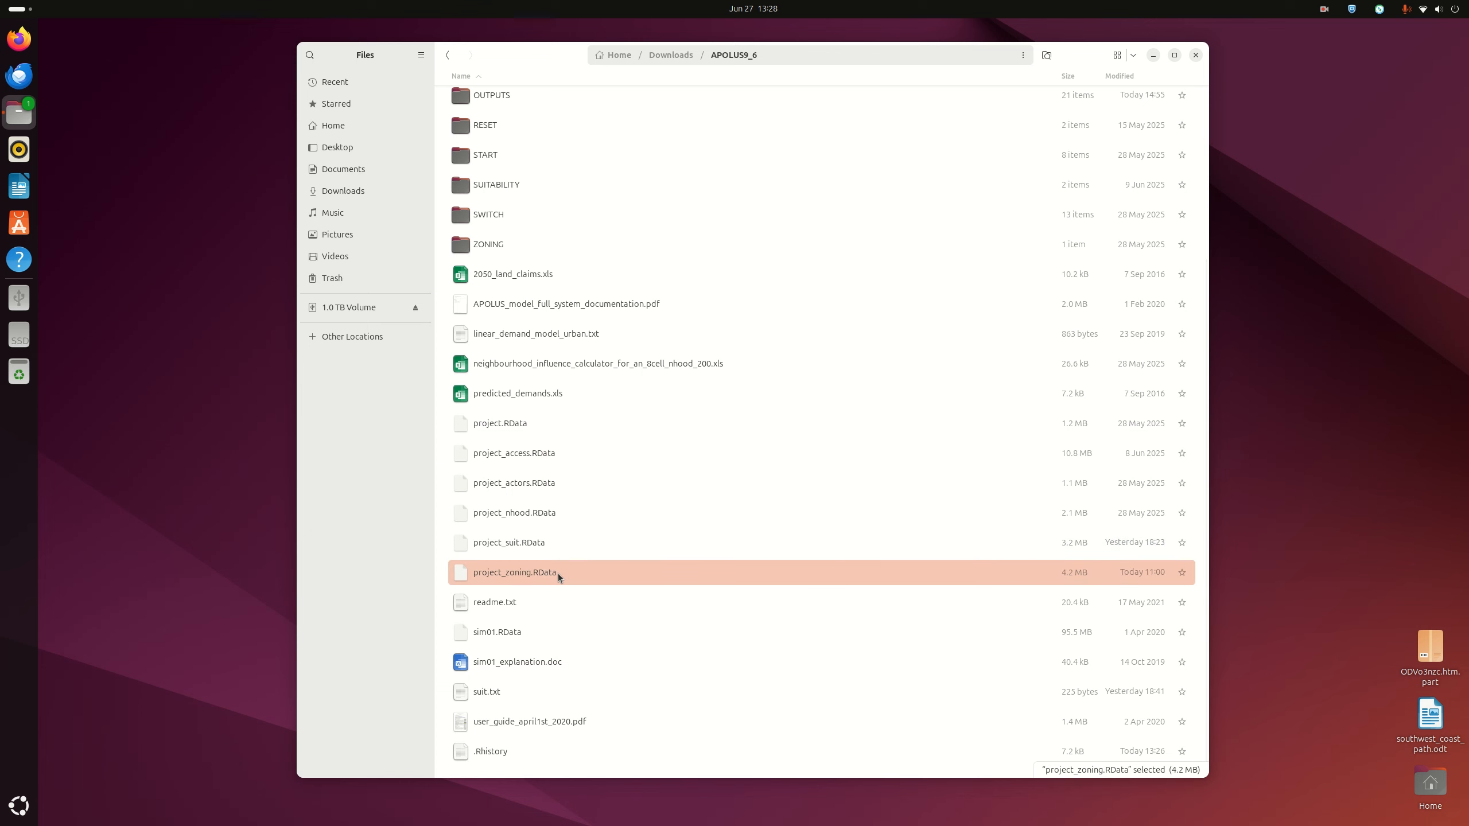
{"action": "right_click", "coordinate": [559, 576]}
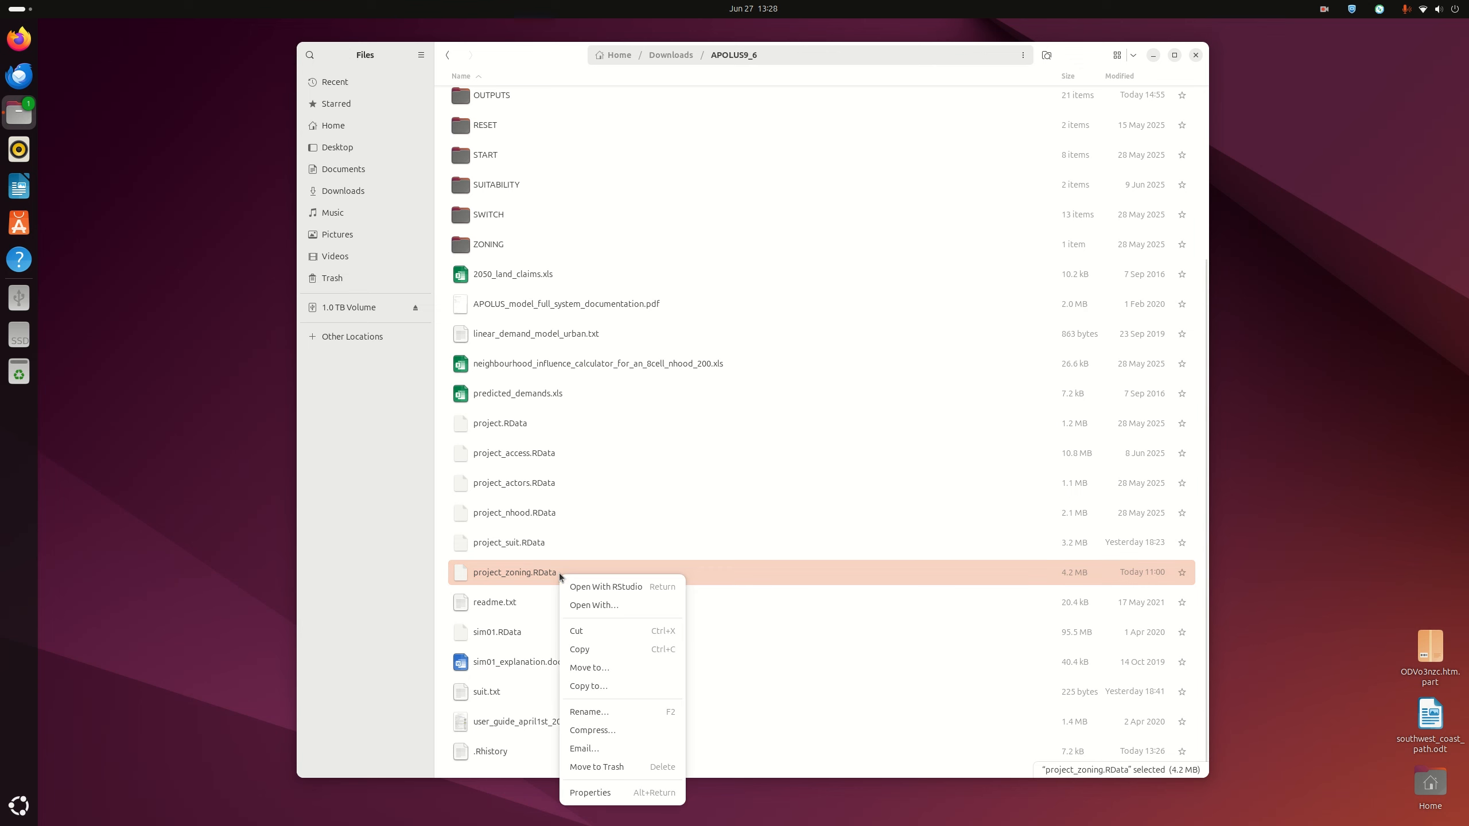
{"action": "left_click", "coordinate": [595, 588]}
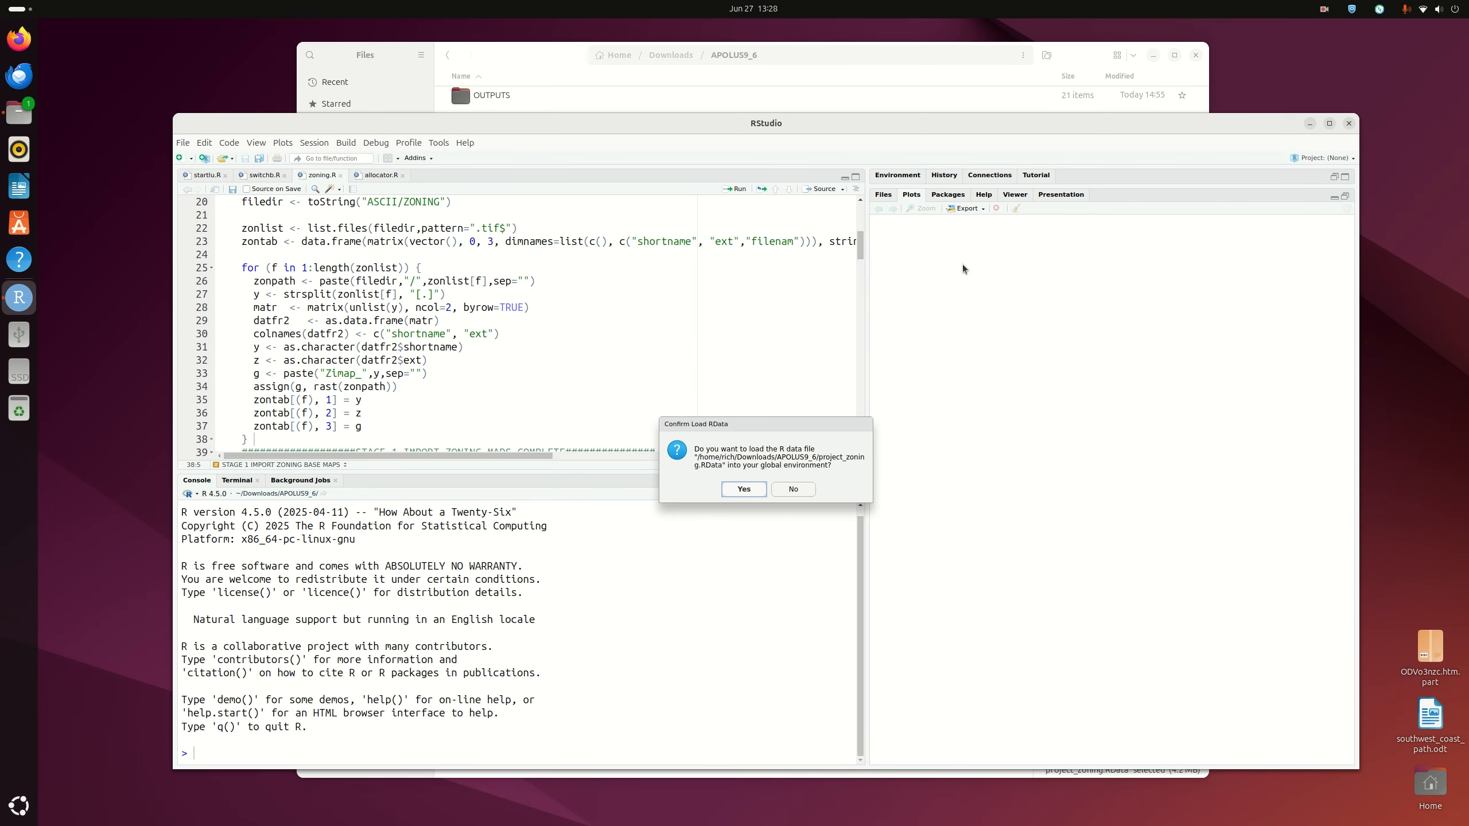
Load project_zoning.RData into the global environment and scroll switchb.R to the modelsetup line
{"action": "left_click", "coordinate": [744, 489]}
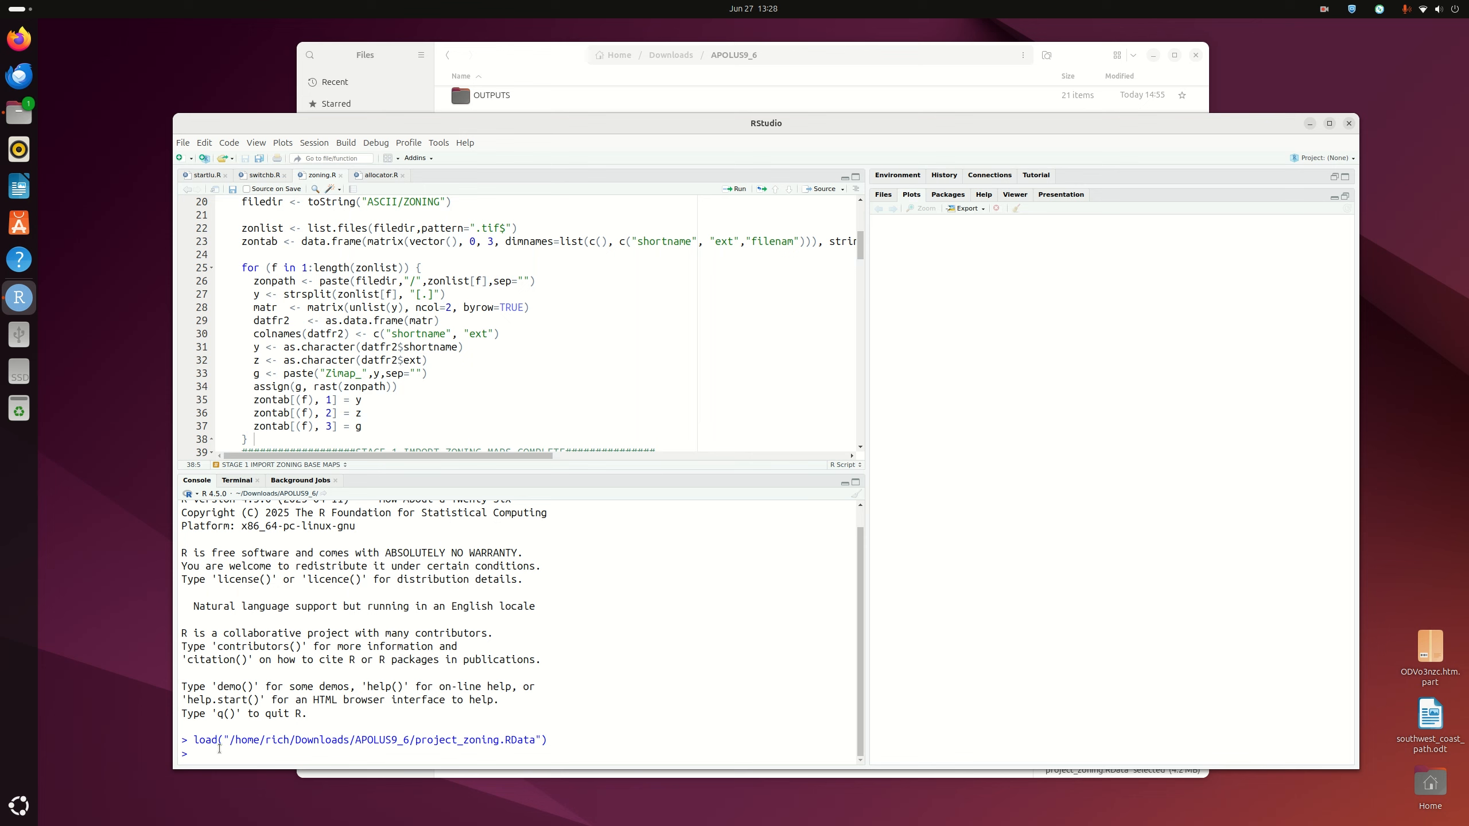
{"action": "left_click", "coordinate": [261, 175]}
{"action": "scroll", "coordinate": [376, 343], "scroll_direction": "down", "scroll_amount": 5}
{"action": "scroll", "coordinate": [377, 344], "scroll_direction": "down", "scroll_amount": 10}
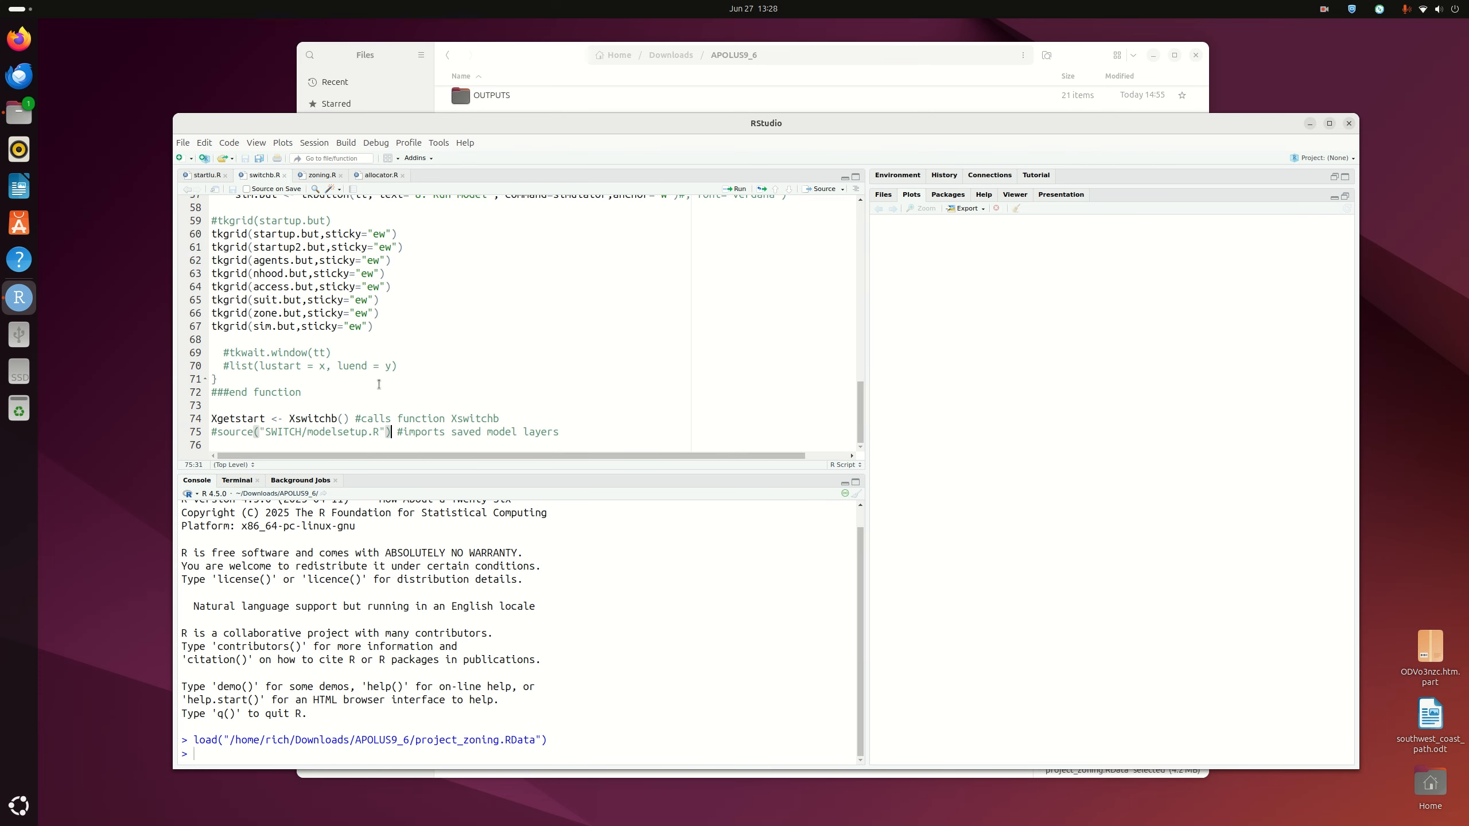
Copy source("SWITCH/modelsetup.R") from switchb.R into the console and run it
{"action": "left_click_drag", "start_coordinate": [217, 434], "coordinate": [385, 434]}
{"action": "right_click", "coordinate": [377, 438]}
{"action": "left_click", "coordinate": [405, 469]}
{"action": "right_click", "coordinate": [213, 754]}
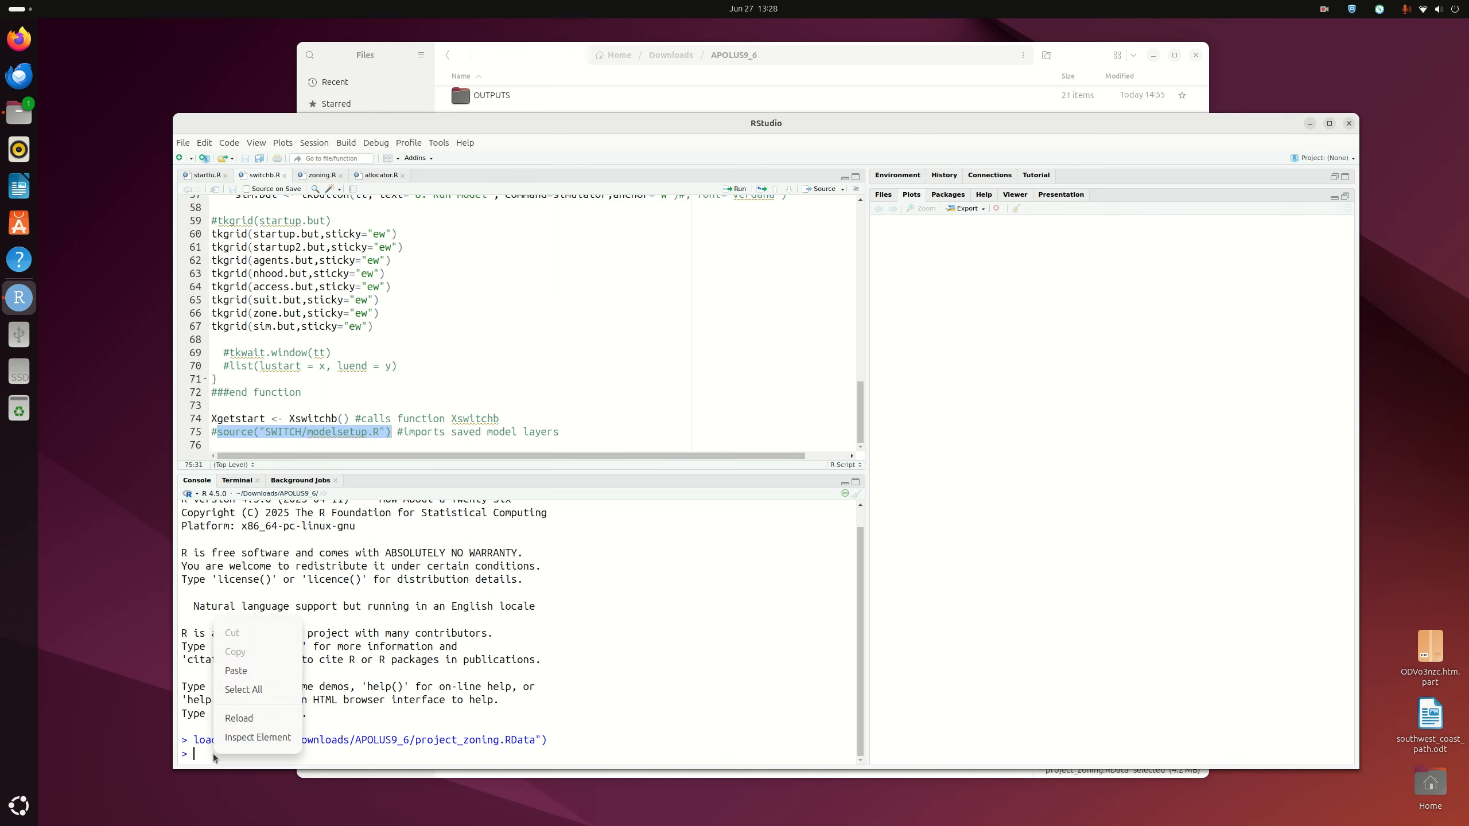
{"action": "left_click", "coordinate": [231, 673]}
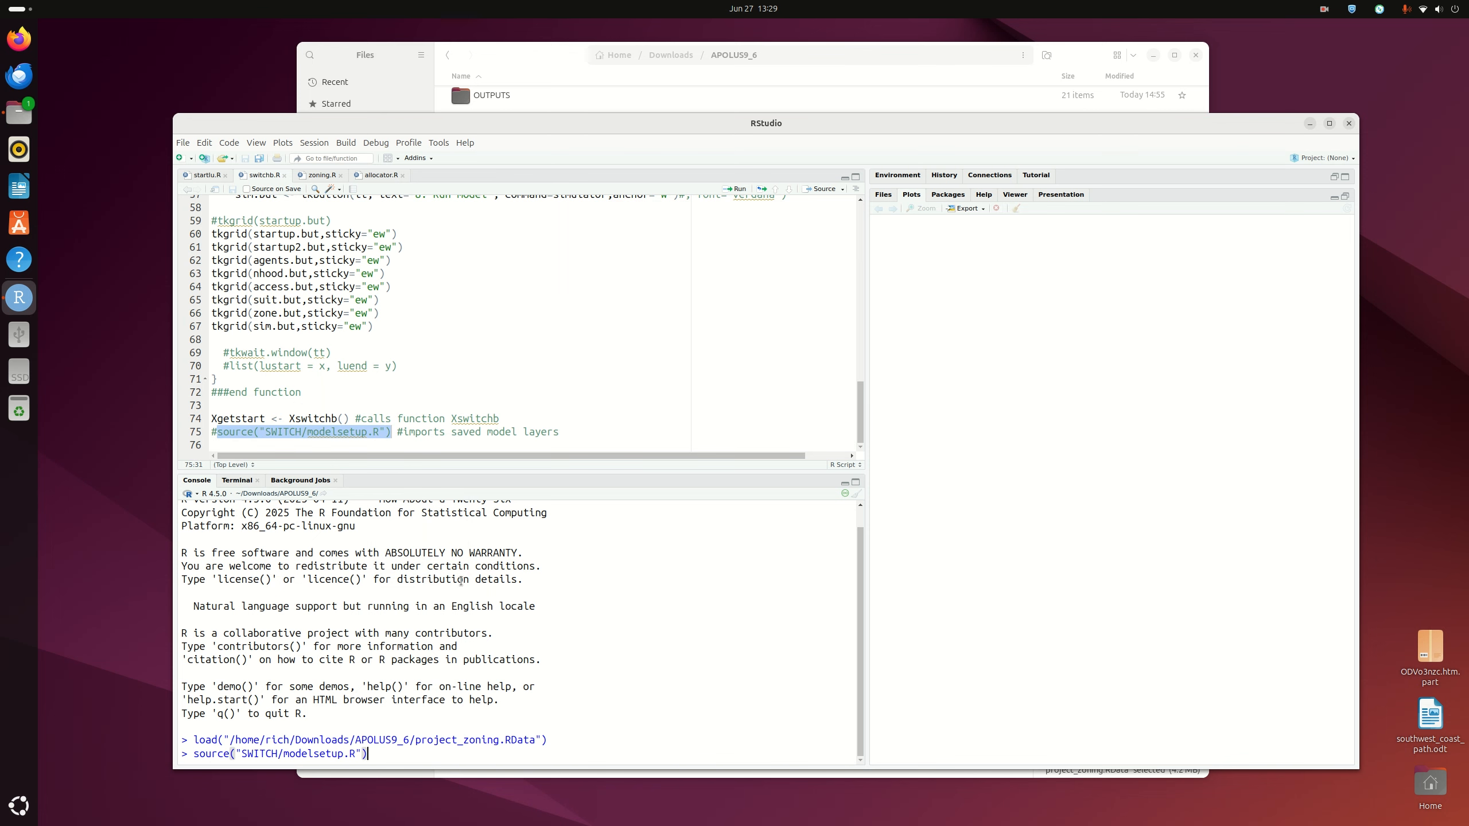
{"action": "key", "text": "Return"}
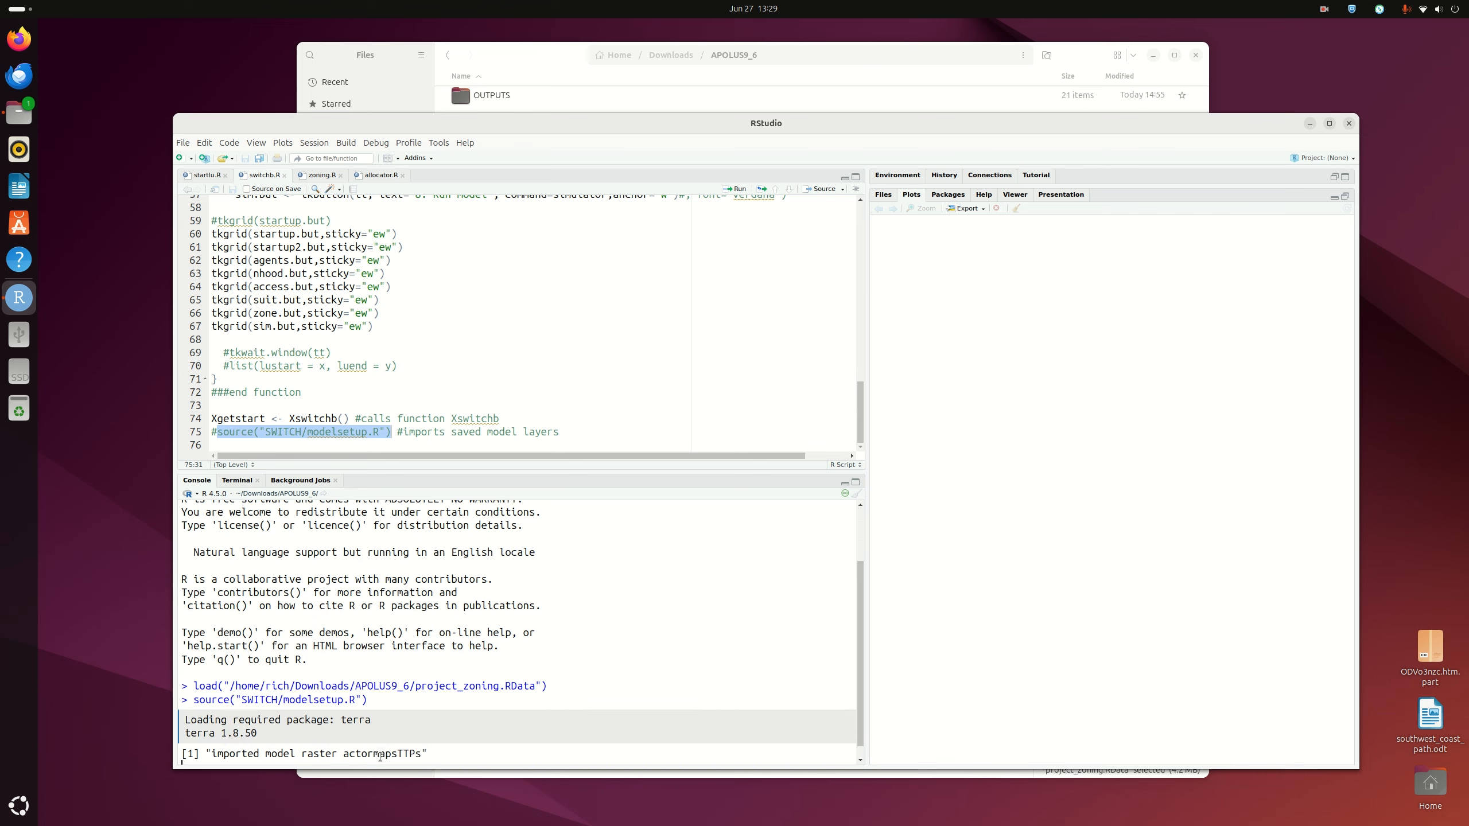
Browse into OUTPUTS/MODELBLOCKS to list the model rasters from actormapsTTPs.tif to wind_zon.tif
{"action": "left_click", "coordinate": [13, 119]}
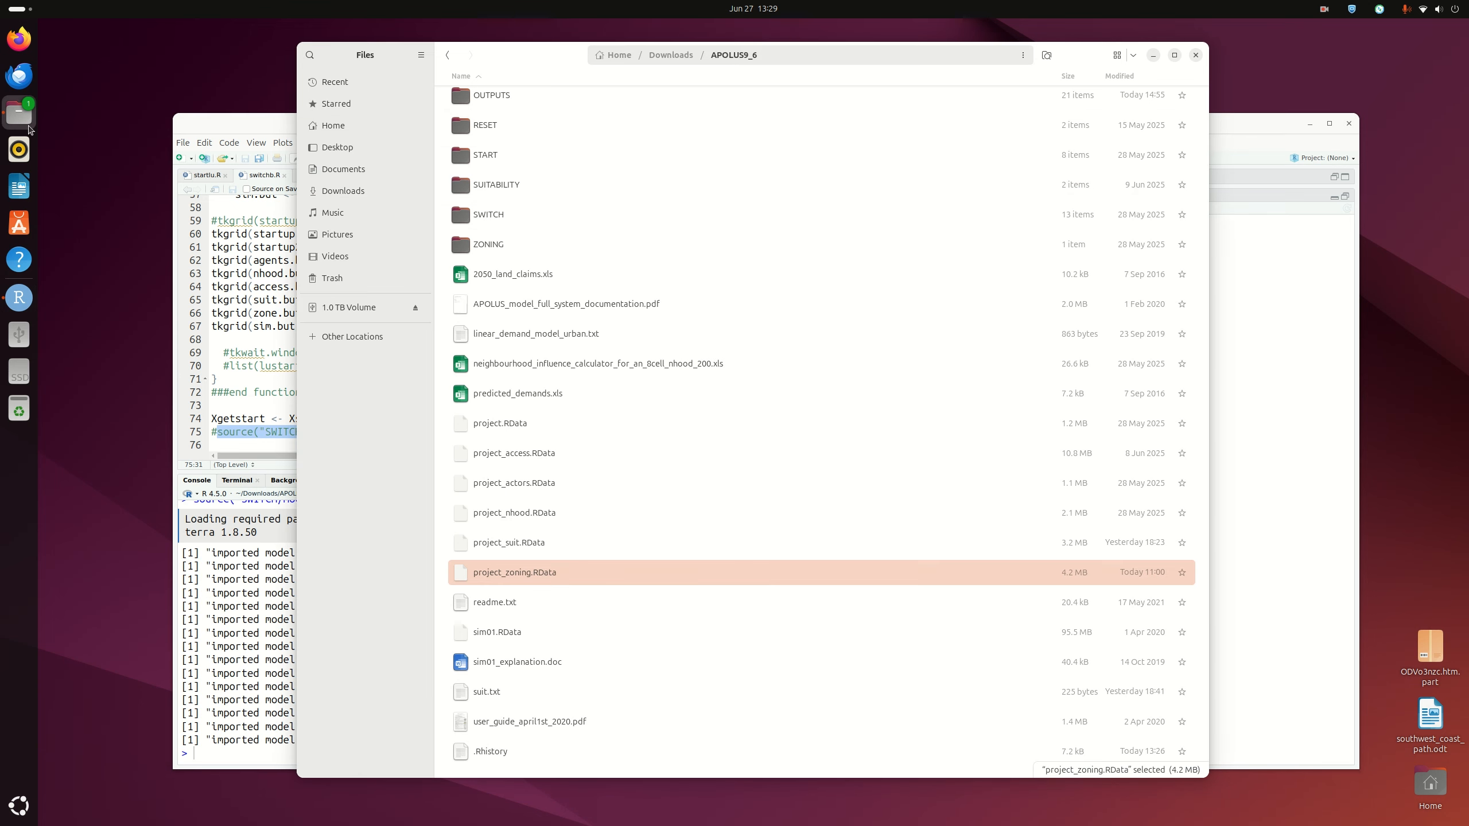
{"action": "scroll", "coordinate": [644, 293], "scroll_direction": "up", "scroll_amount": 5}
{"action": "double_click", "coordinate": [492, 286]}
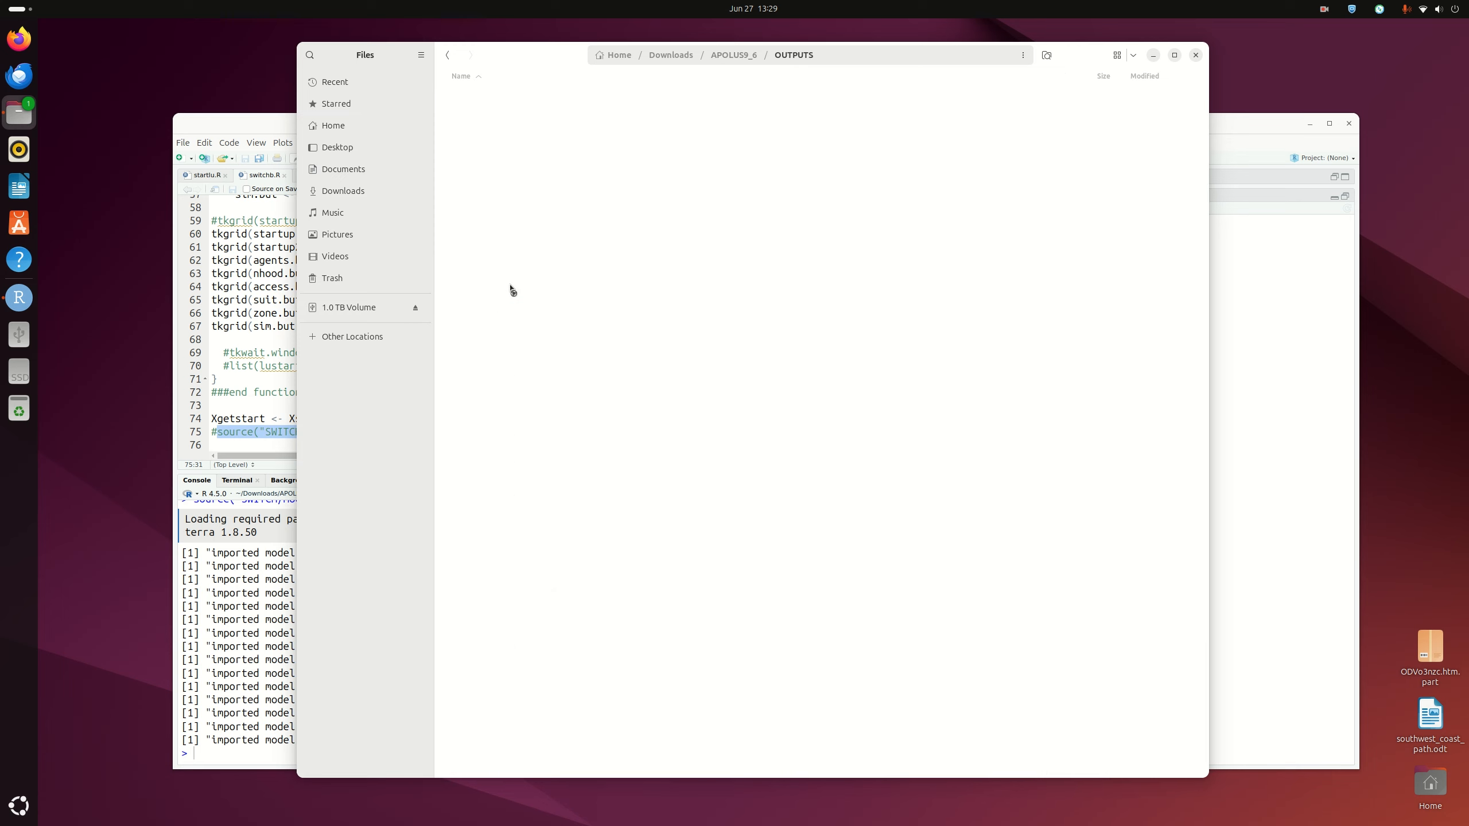
{"action": "left_click", "coordinate": [509, 140]}
{"action": "double_click", "coordinate": [509, 140]}
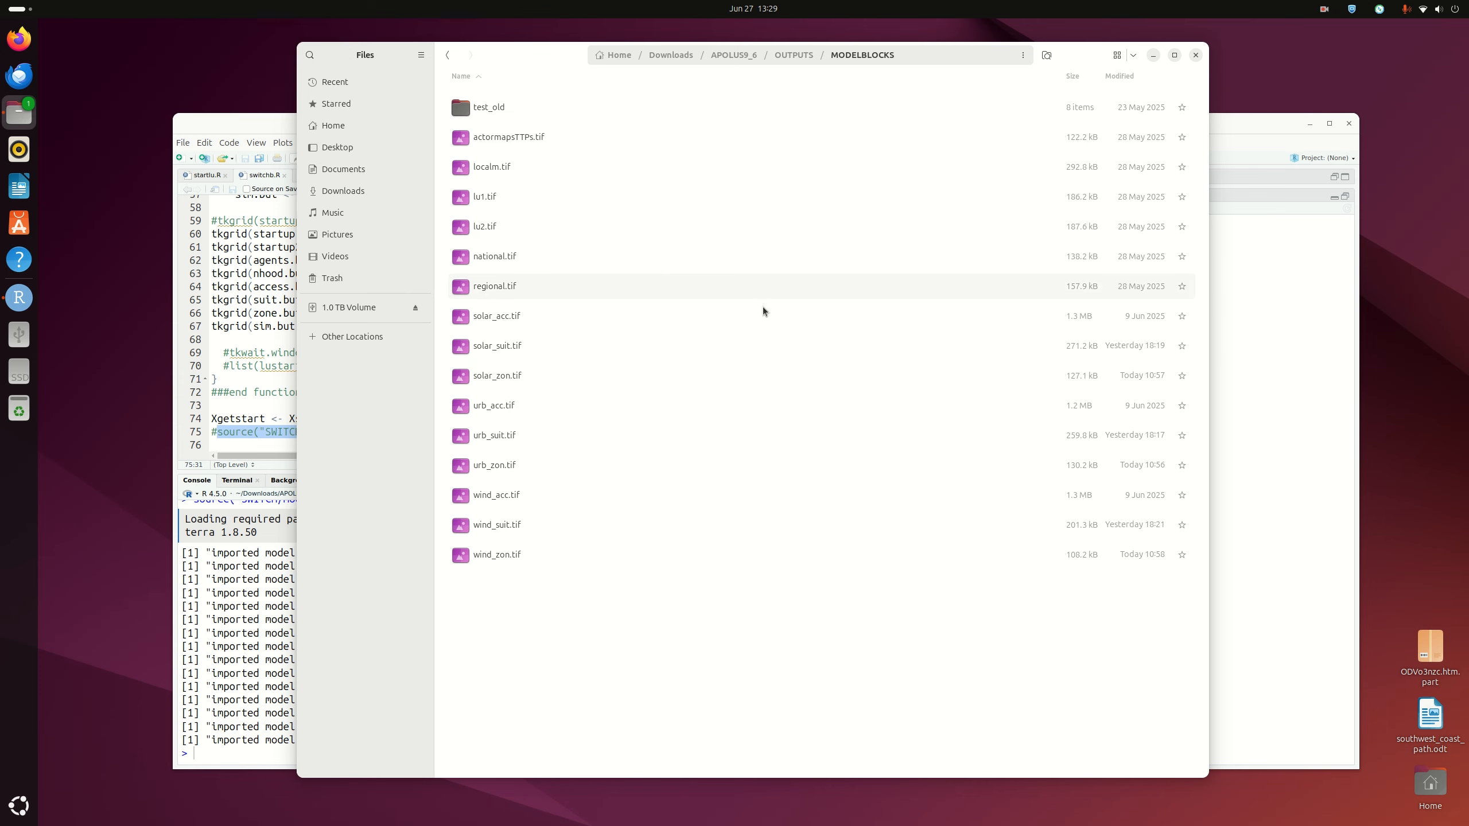
Run source("SWITCH/switchb.R") in the console to open the APoLUS menu, then maximize RStudio
{"action": "left_click", "coordinate": [1154, 57]}
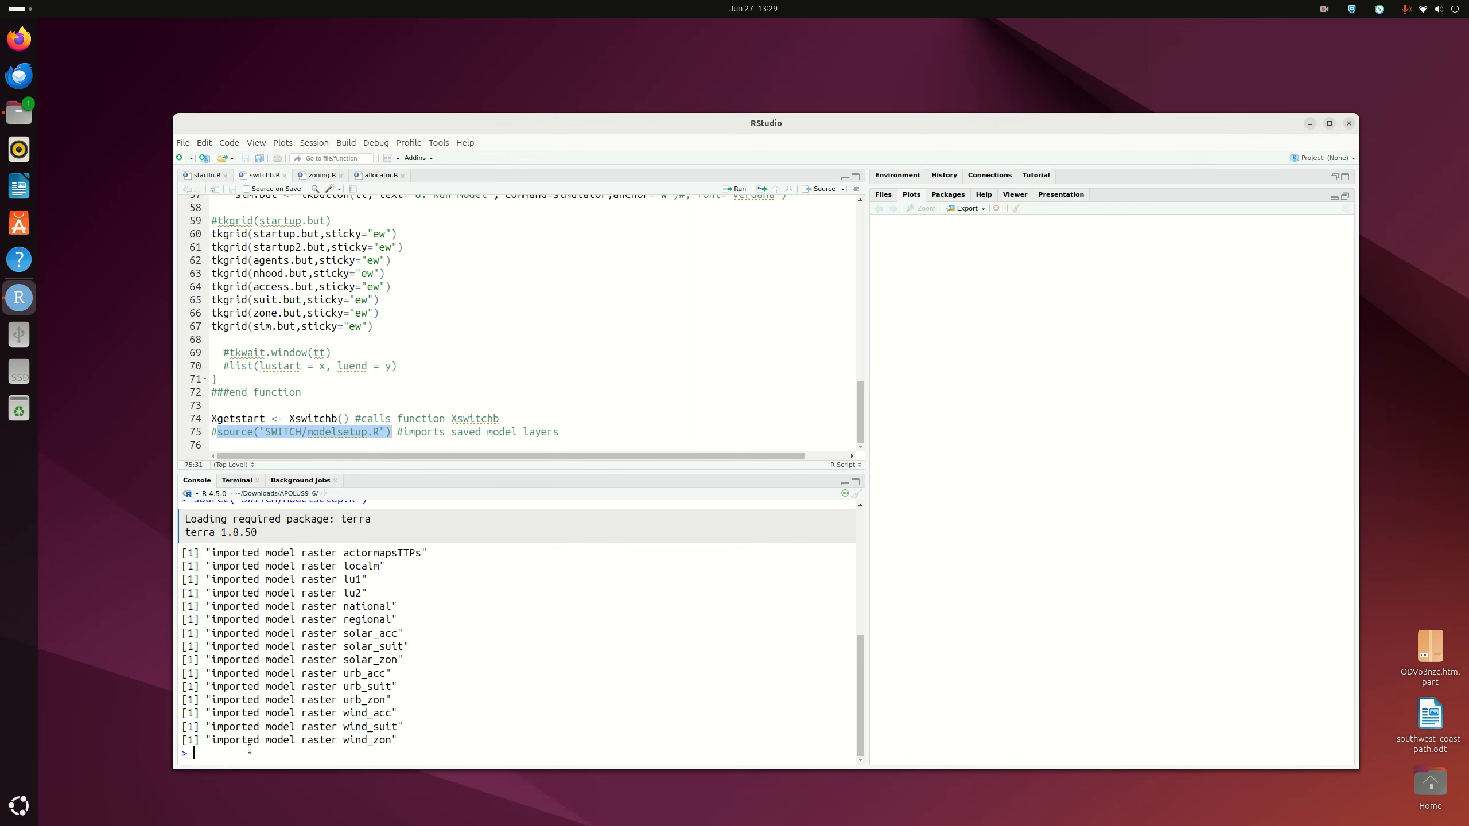
{"action": "type", "text": "source(\"SWITCH/switchb.R"}
{"action": "key", "text": "End"}
{"action": "key", "text": "Return"}
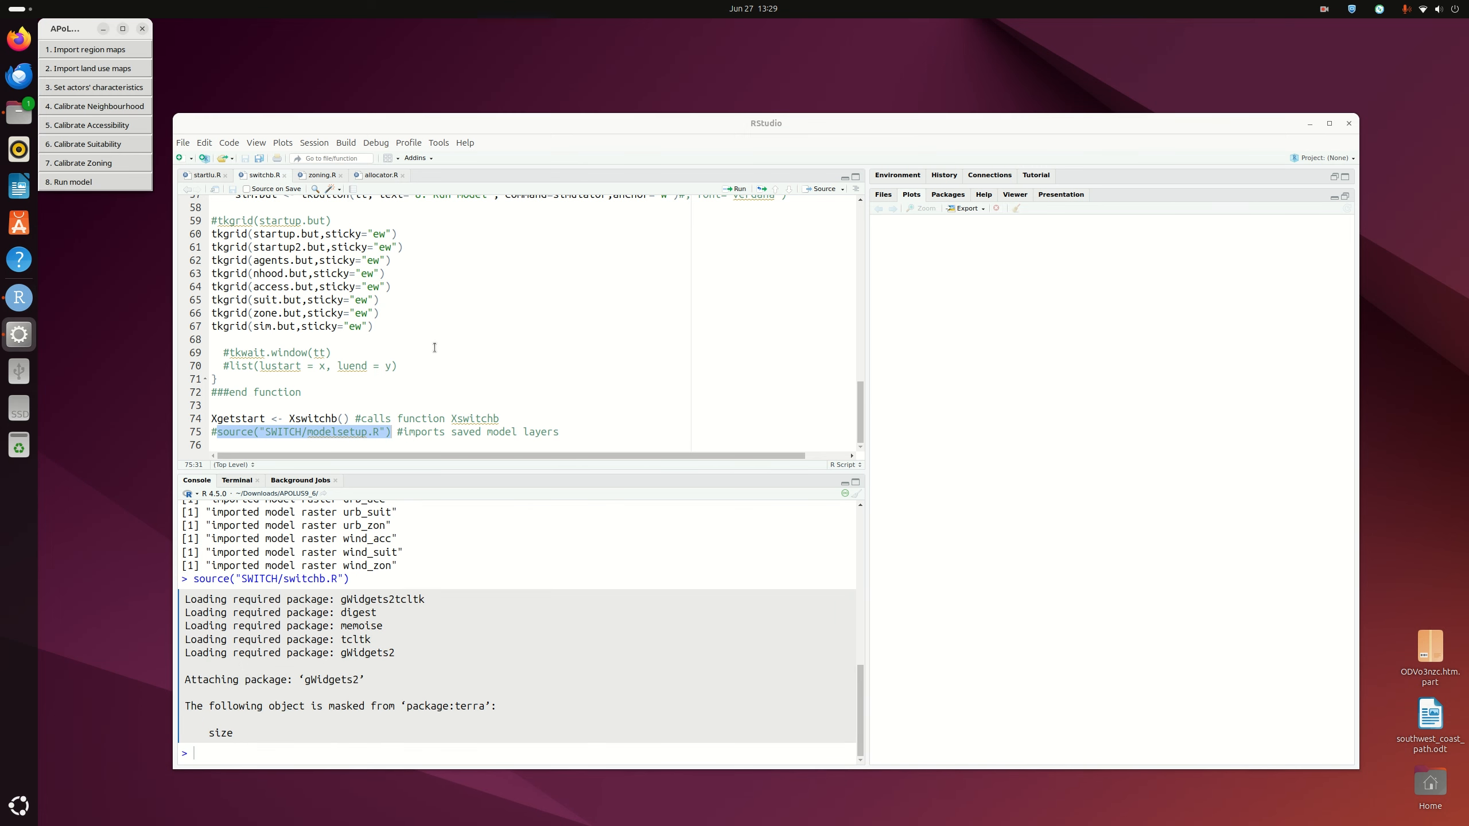
{"action": "left_click_drag", "start_coordinate": [52, 32], "coordinate": [1049, 314]}
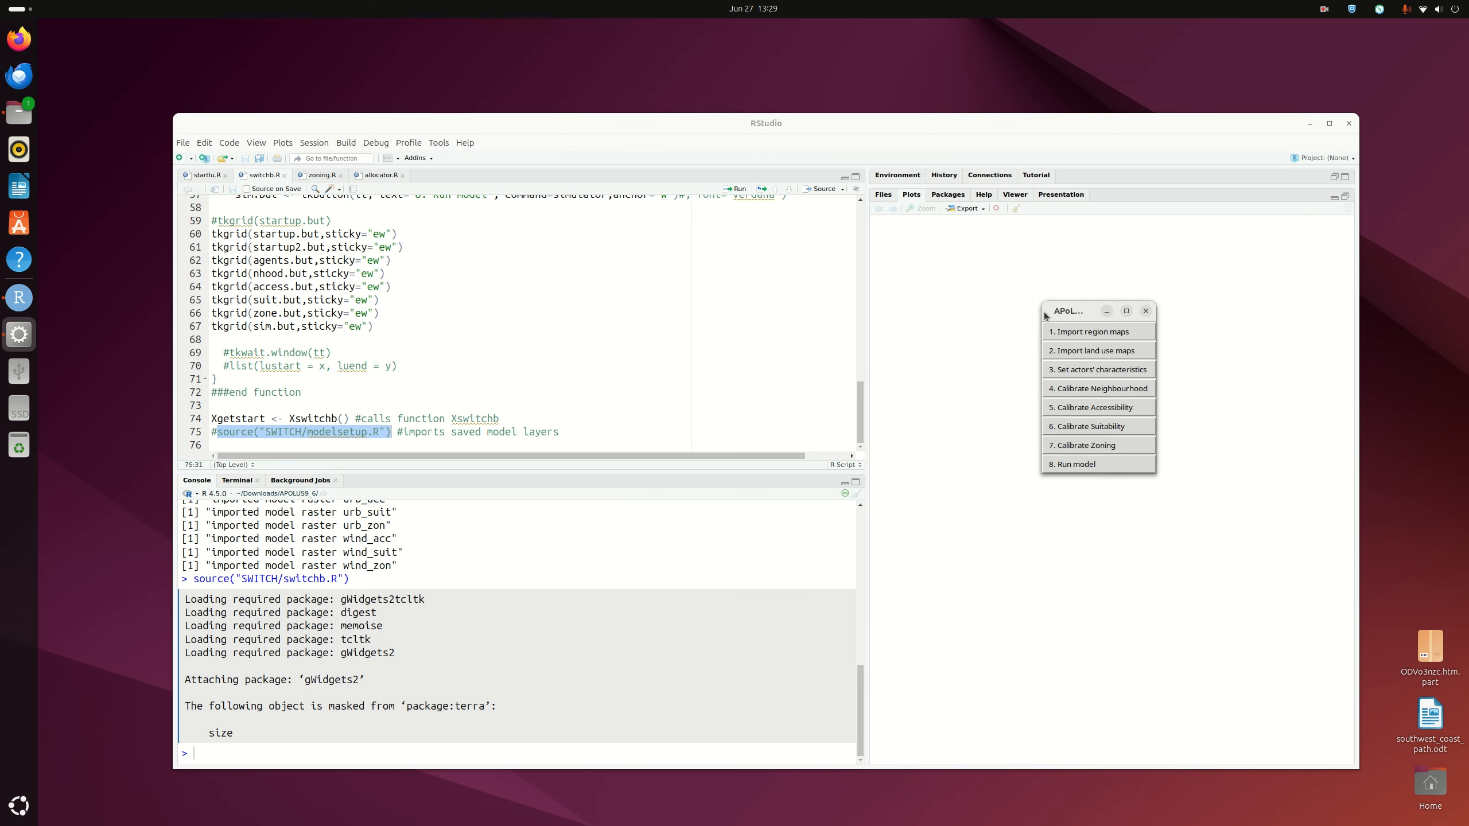
{"action": "left_click", "coordinate": [1329, 123]}
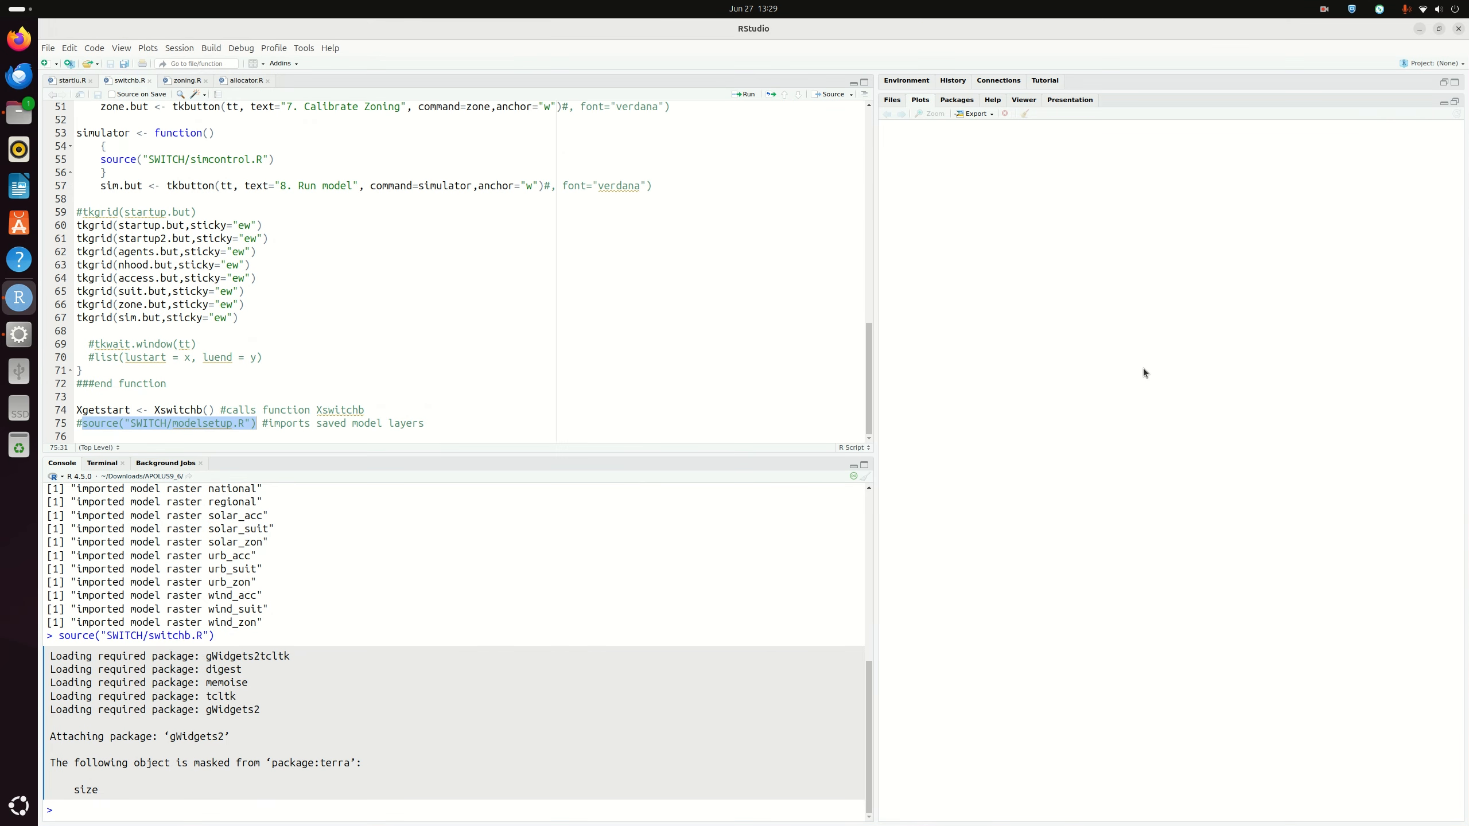
Bring the APoLUS menu window forward and place it over the code editor
{"action": "left_click", "coordinate": [19, 334]}
{"action": "left_click_drag", "start_coordinate": [1068, 316], "coordinate": [774, 119]}
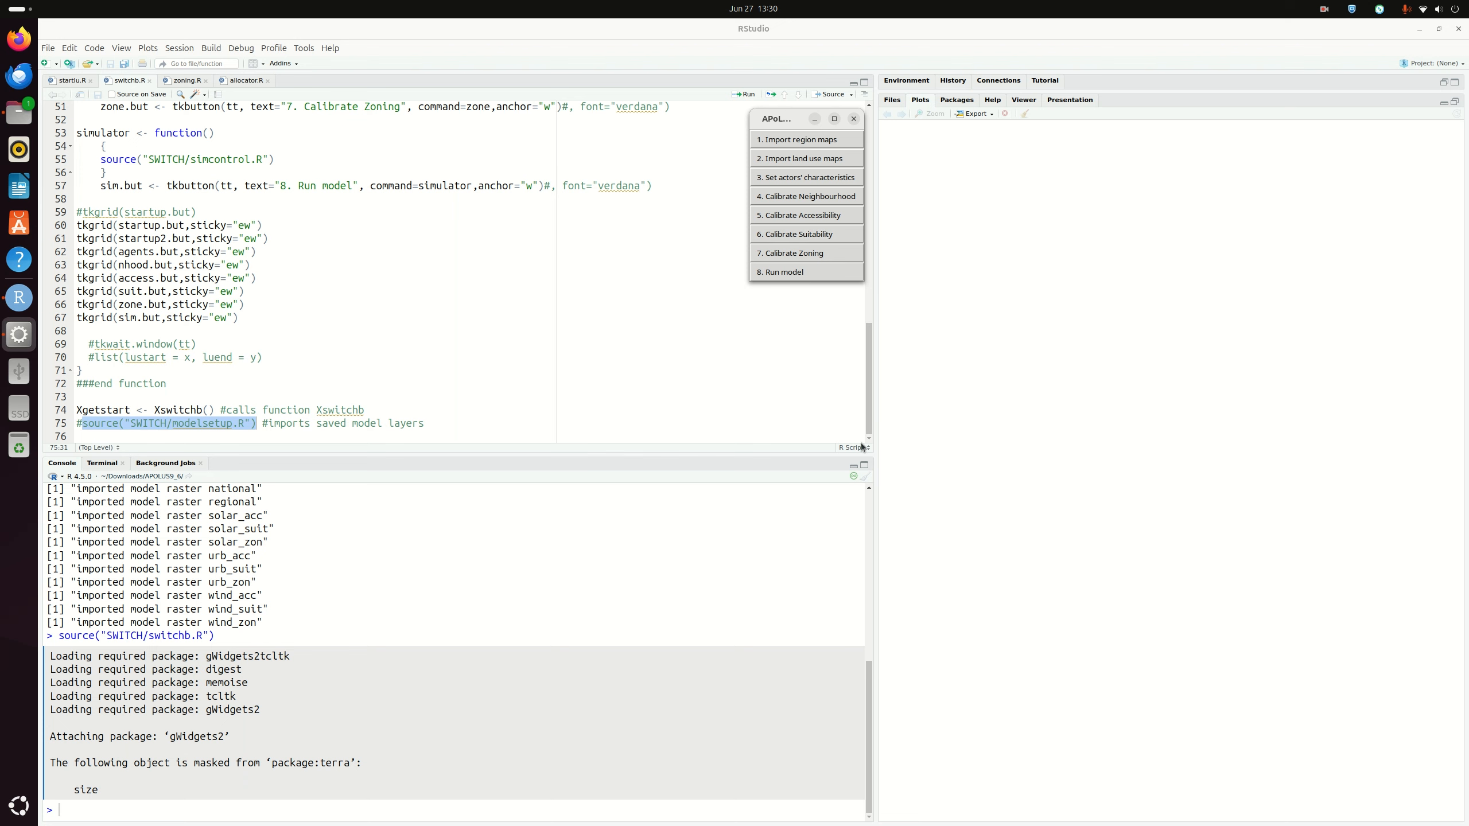
Start 8. Run model with phase scenario, blocks D,N,A,S,Z+v, scale 0.5, years 2000–2007
{"action": "left_click", "coordinate": [773, 272]}
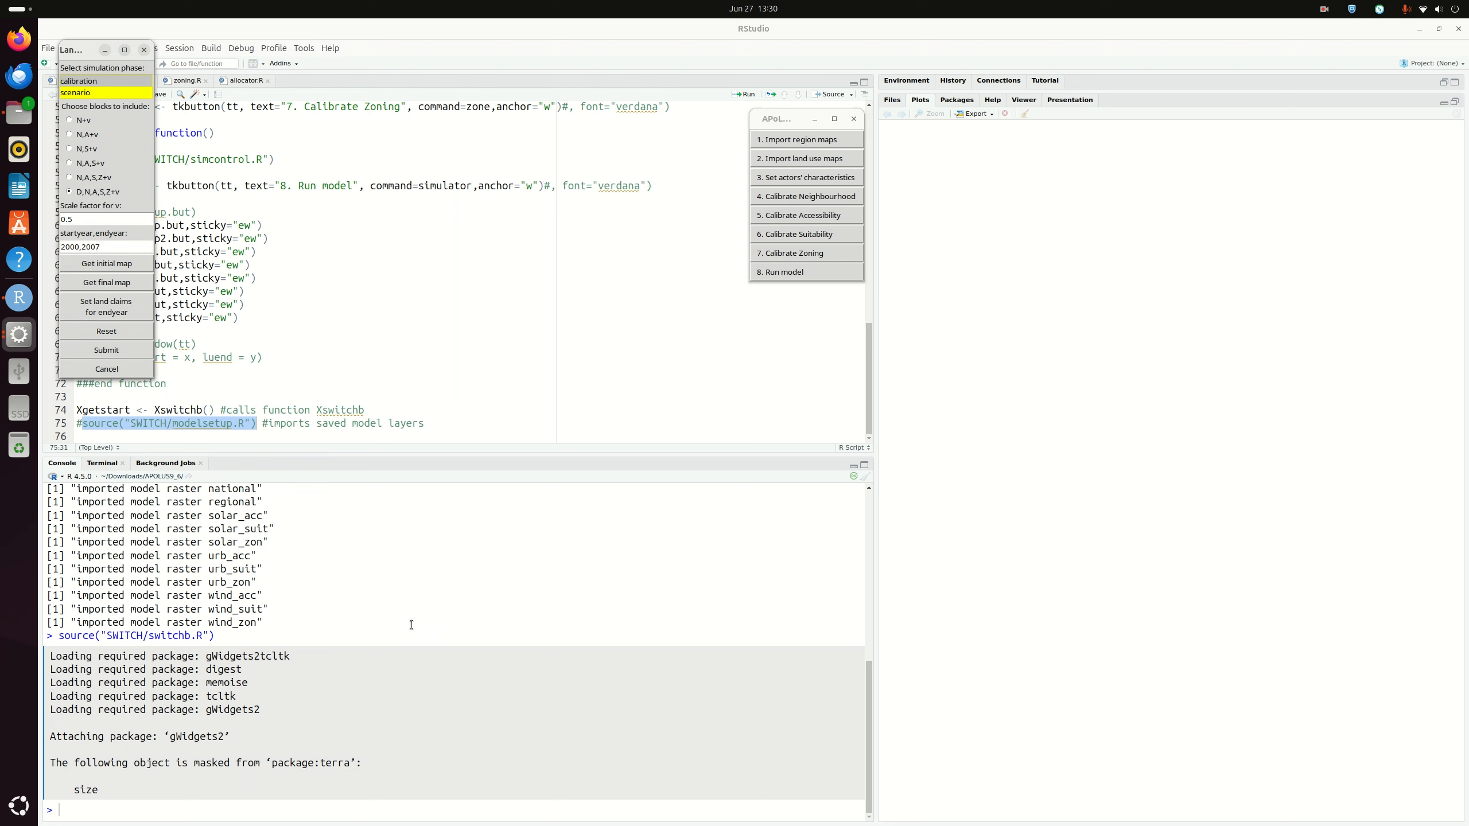
{"action": "left_click_drag", "start_coordinate": [81, 54], "coordinate": [912, 149]}
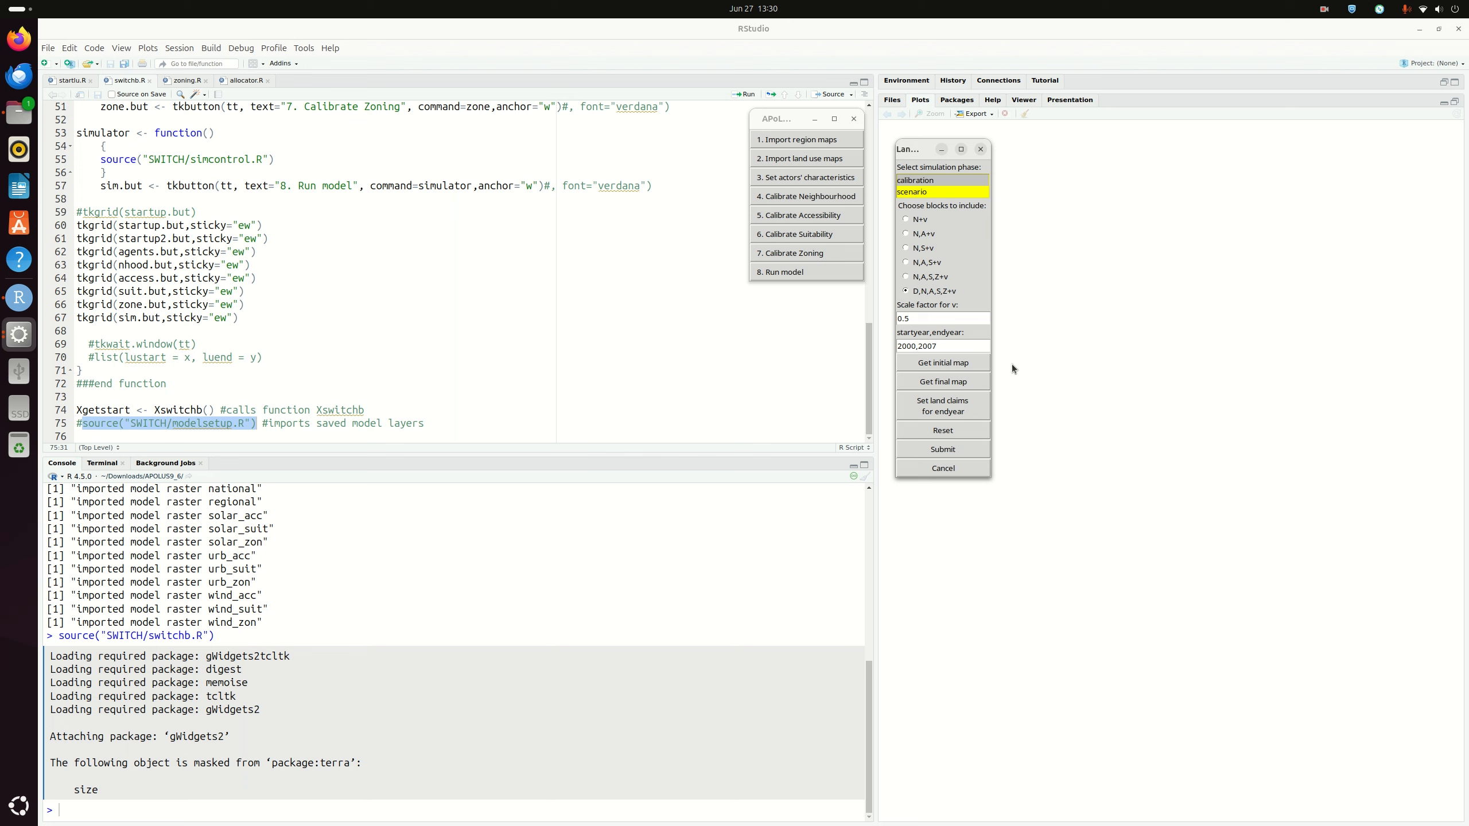
{"action": "left_click", "coordinate": [934, 197]}
{"action": "left_click", "coordinate": [912, 319]}
Set the 2007 land claim for urb to 7416, copied from the demand table
{"action": "left_click", "coordinate": [955, 411]}
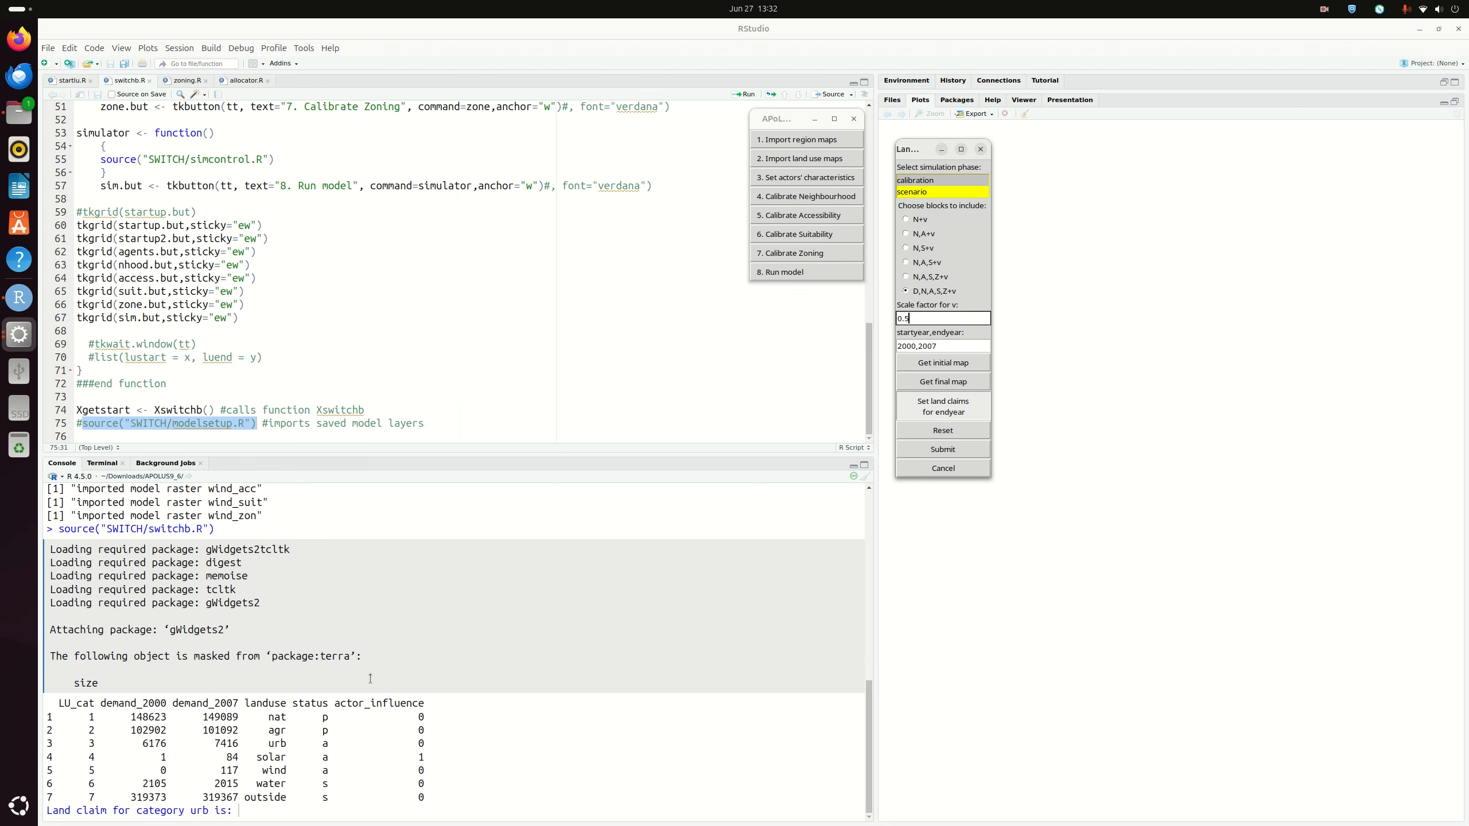
{"action": "left_click", "coordinate": [246, 812]}
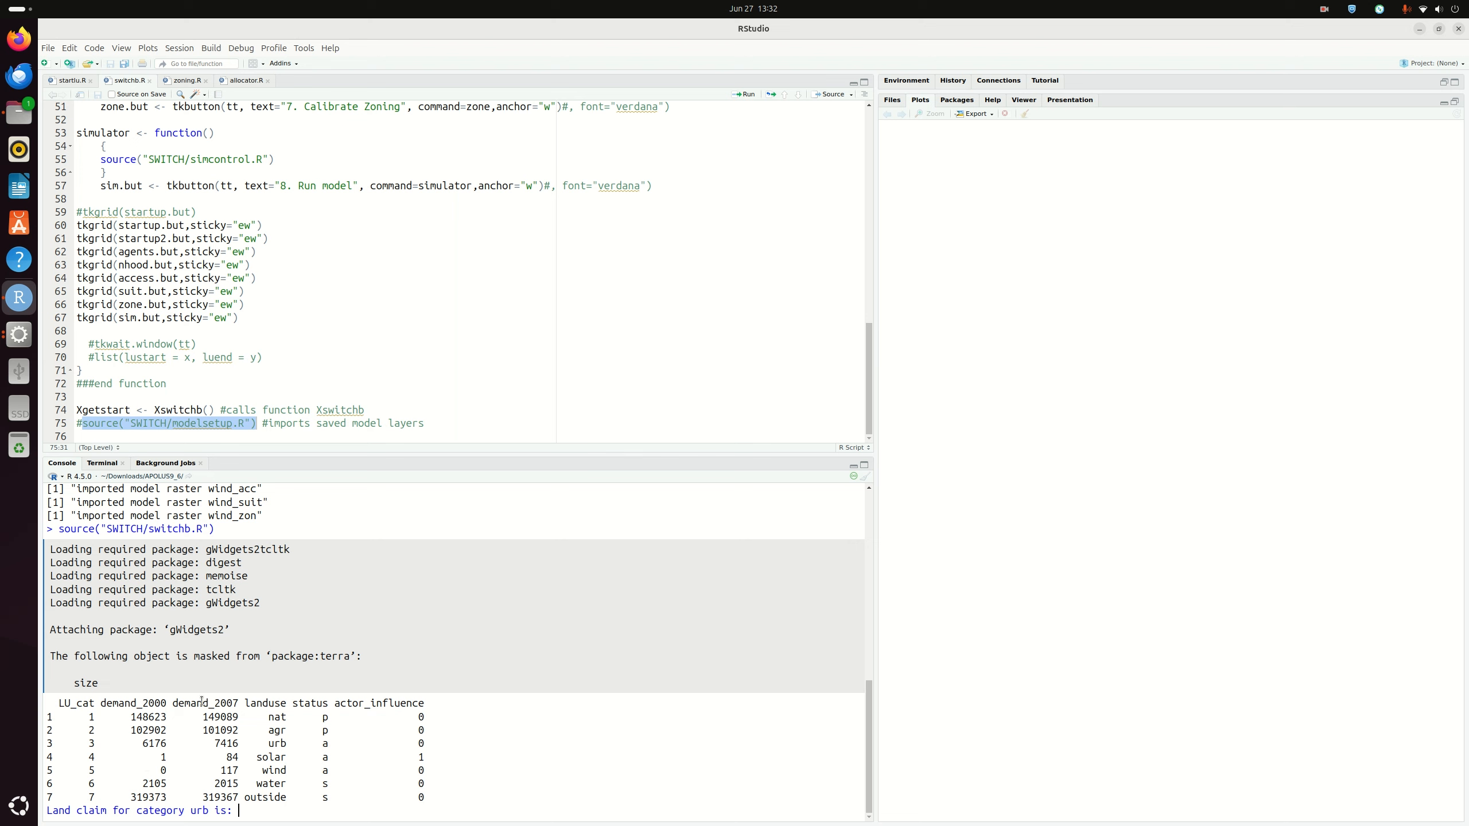
{"action": "double_click", "coordinate": [216, 744]}
{"action": "right_click", "coordinate": [227, 744]}
{"action": "left_click", "coordinate": [249, 642]}
{"action": "left_click", "coordinate": [259, 812]}
{"action": "key", "text": "ctrl+v"}
{"action": "key", "text": "Return"}
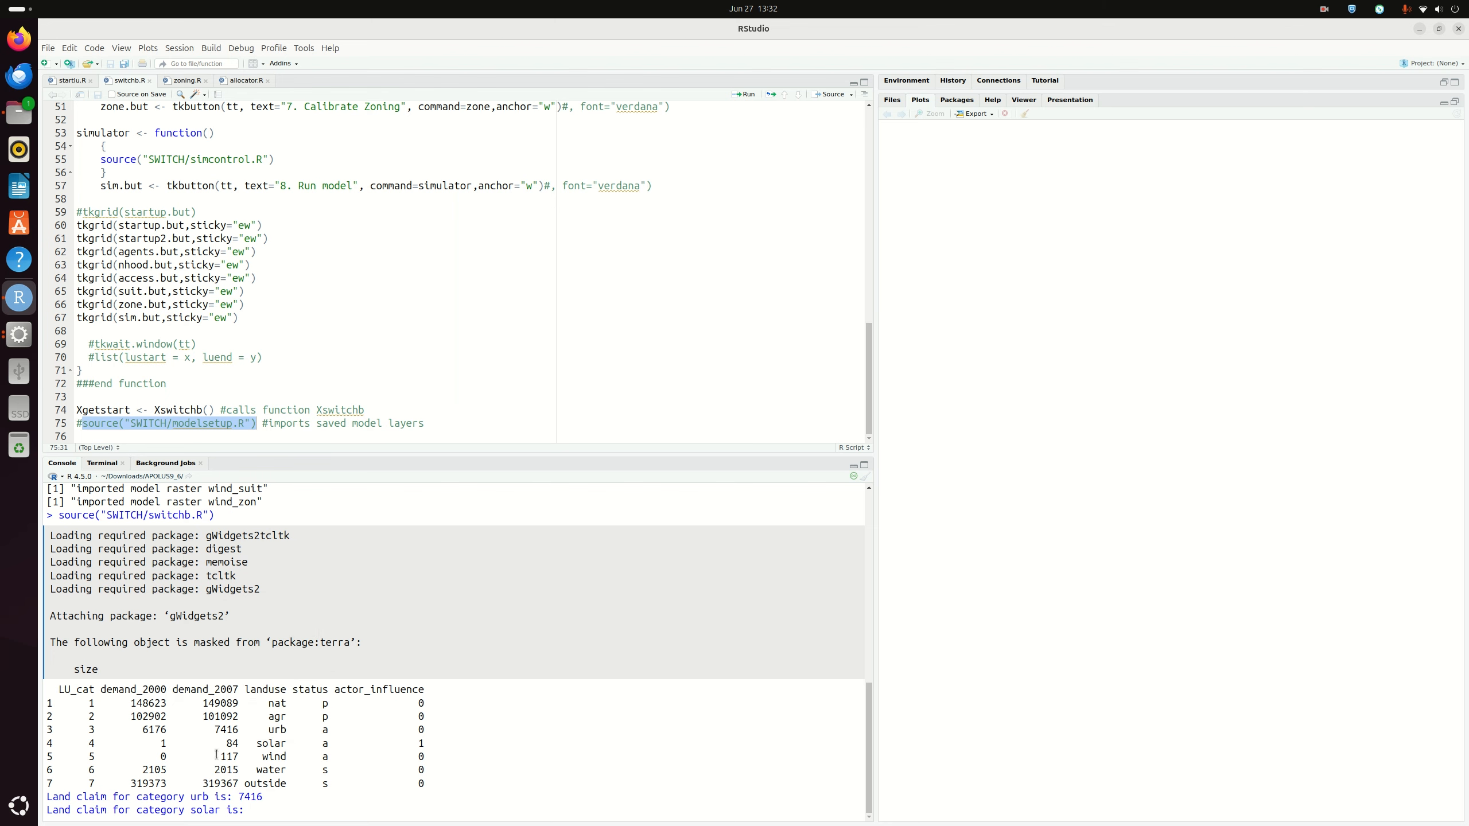
Enter 84 as the solar land claim from the demand table
{"action": "double_click", "coordinate": [232, 743]}
{"action": "right_click", "coordinate": [234, 744]}
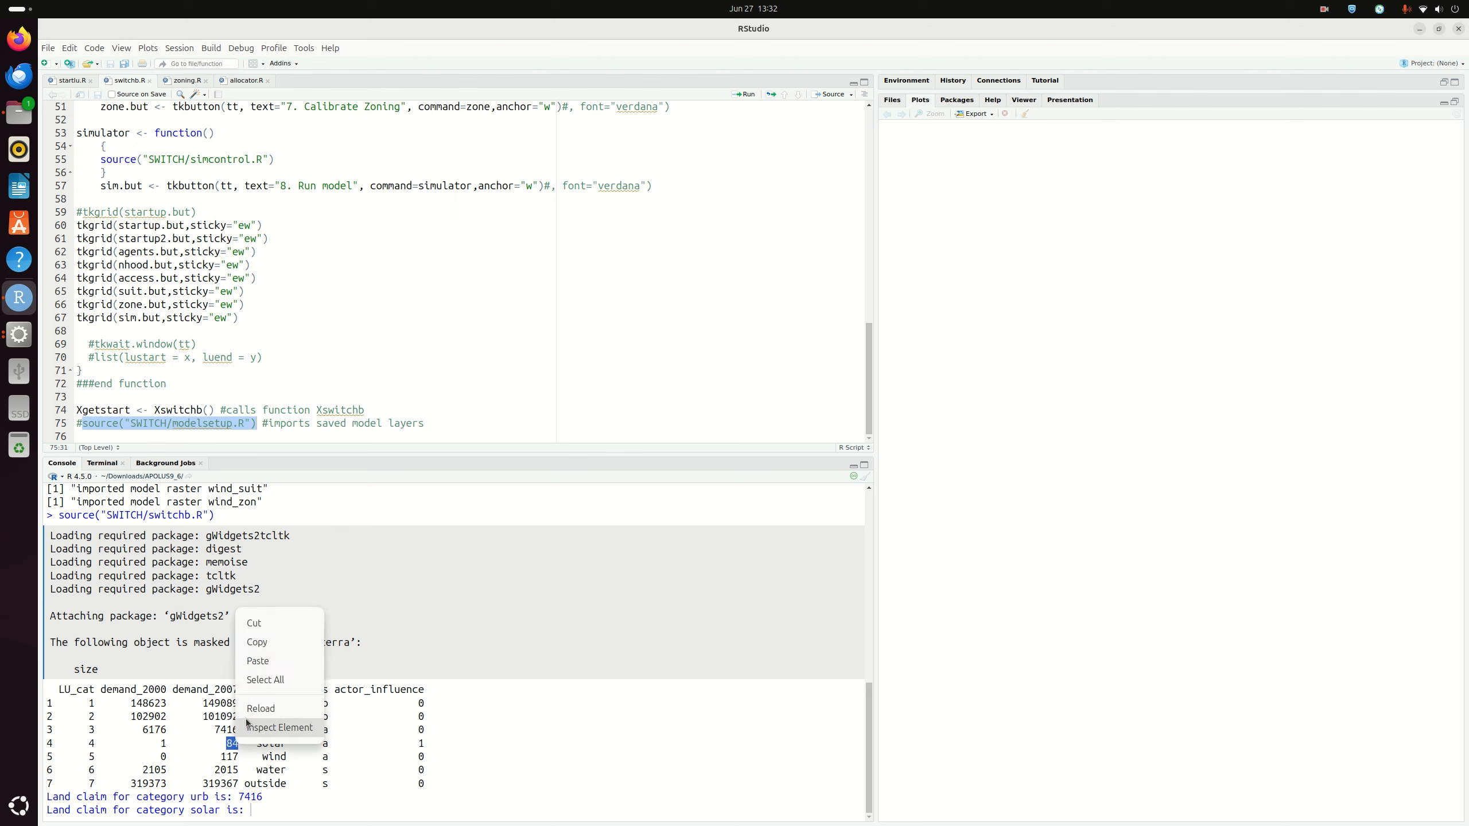
{"action": "left_click", "coordinate": [256, 641]}
{"action": "left_click", "coordinate": [254, 812]}
{"action": "key", "text": "ctrl+v"}
{"action": "key", "text": "Return"}
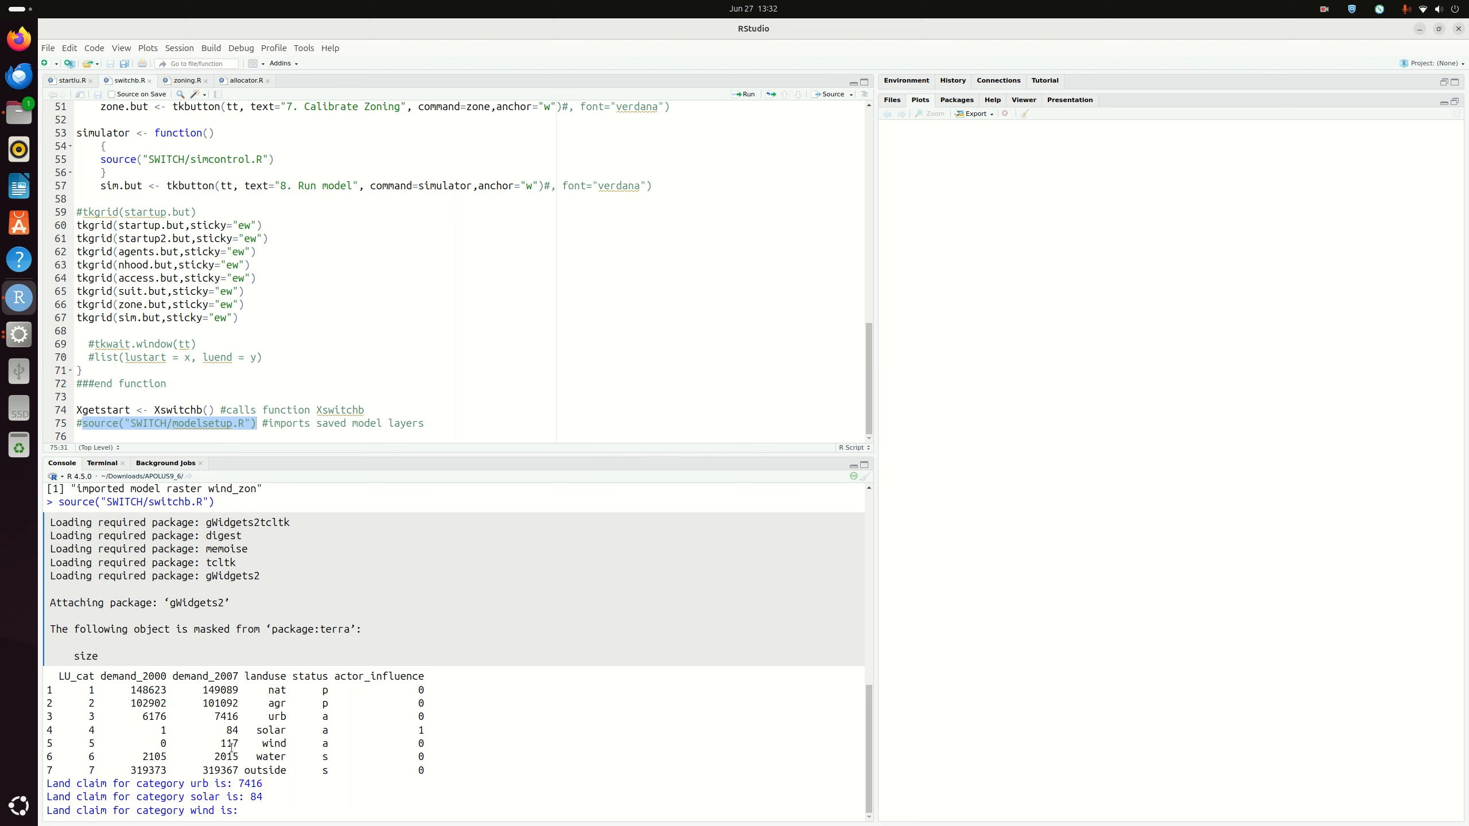
Paste 117 as the wind land claim from the demand table
{"action": "left_click_drag", "start_coordinate": [222, 744], "coordinate": [235, 745]}
{"action": "right_click", "coordinate": [234, 745]}
{"action": "left_click", "coordinate": [256, 645]}
{"action": "left_click", "coordinate": [294, 812]}
{"action": "key", "text": "ctrl+v"}
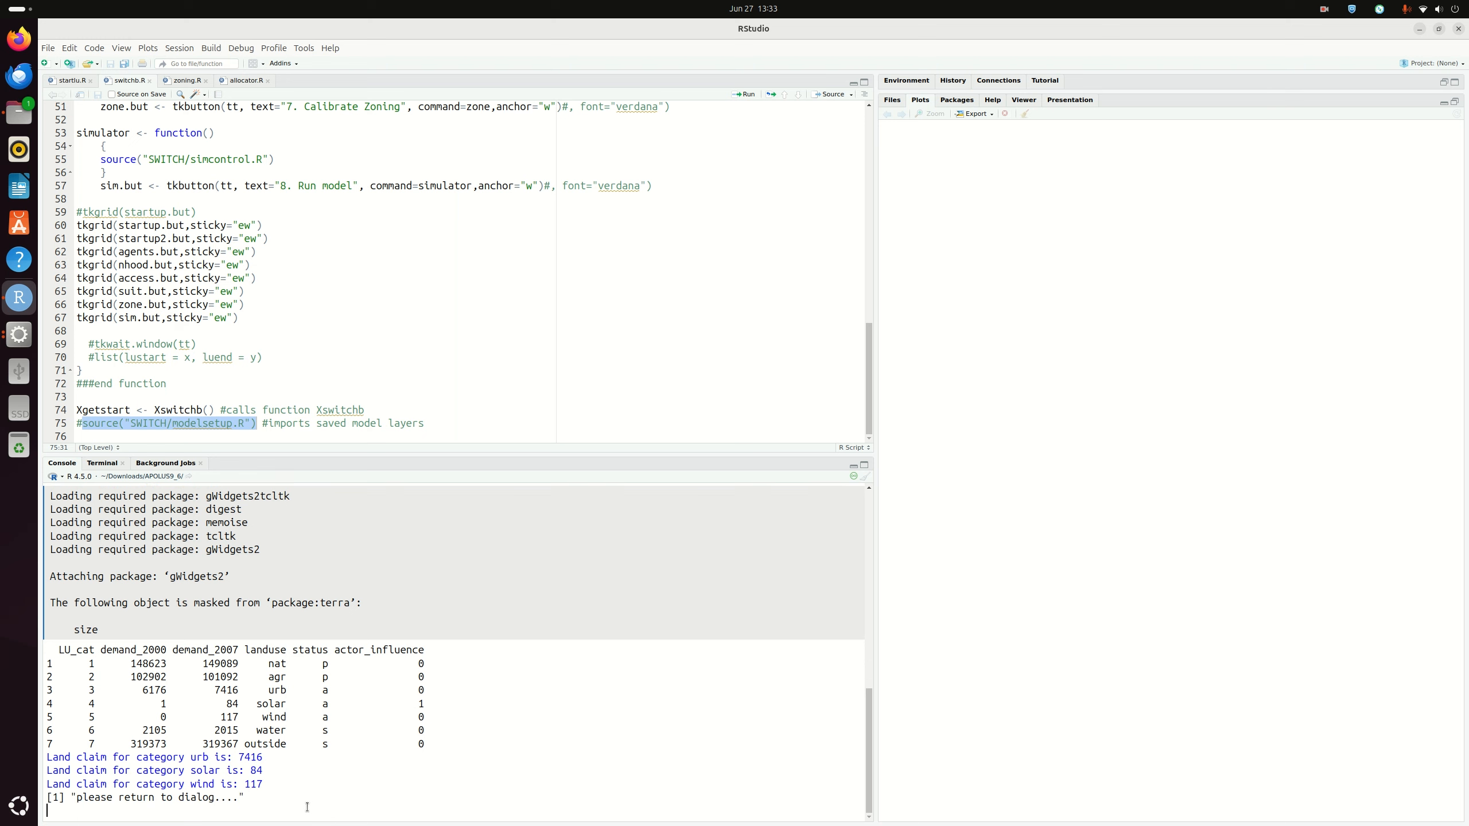
Submit the scenario settings for 2000–2007 with blocks D,N,A,S,Z+v in the land-use dialog
{"action": "left_click", "coordinate": [23, 342]}
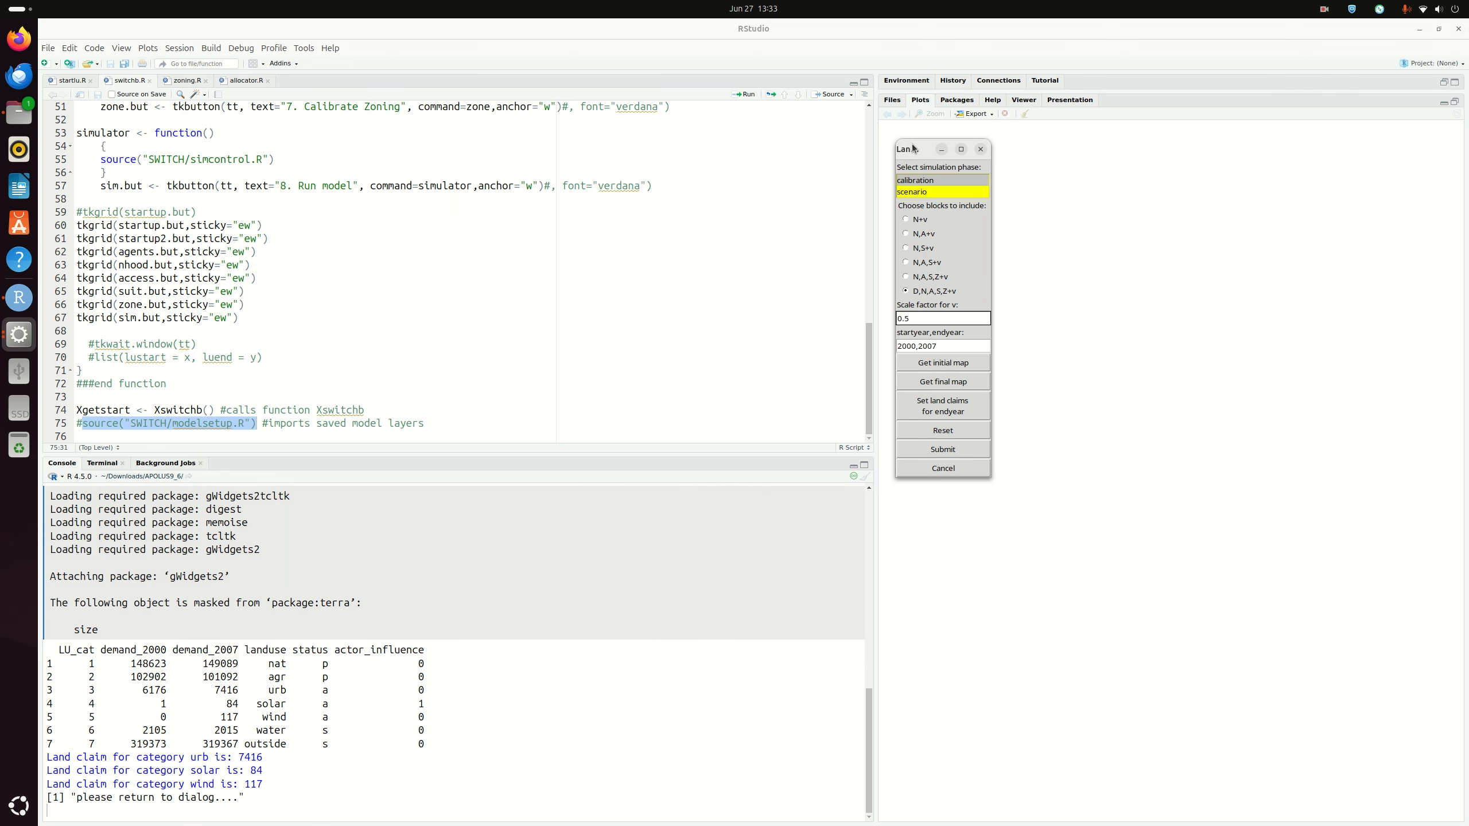
{"action": "left_click_drag", "start_coordinate": [912, 145], "coordinate": [907, 145]}
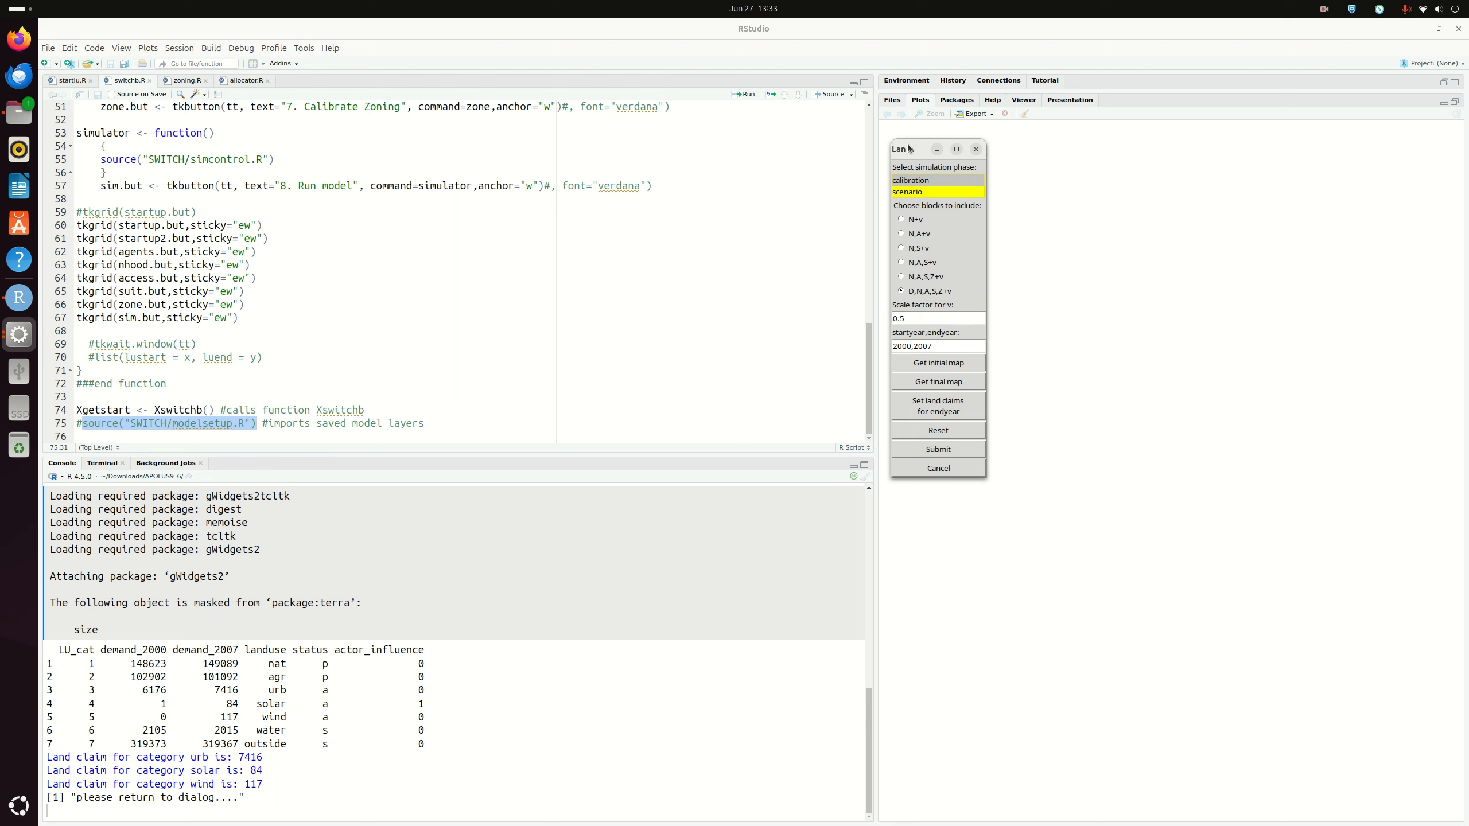
{"action": "left_click", "coordinate": [943, 452]}
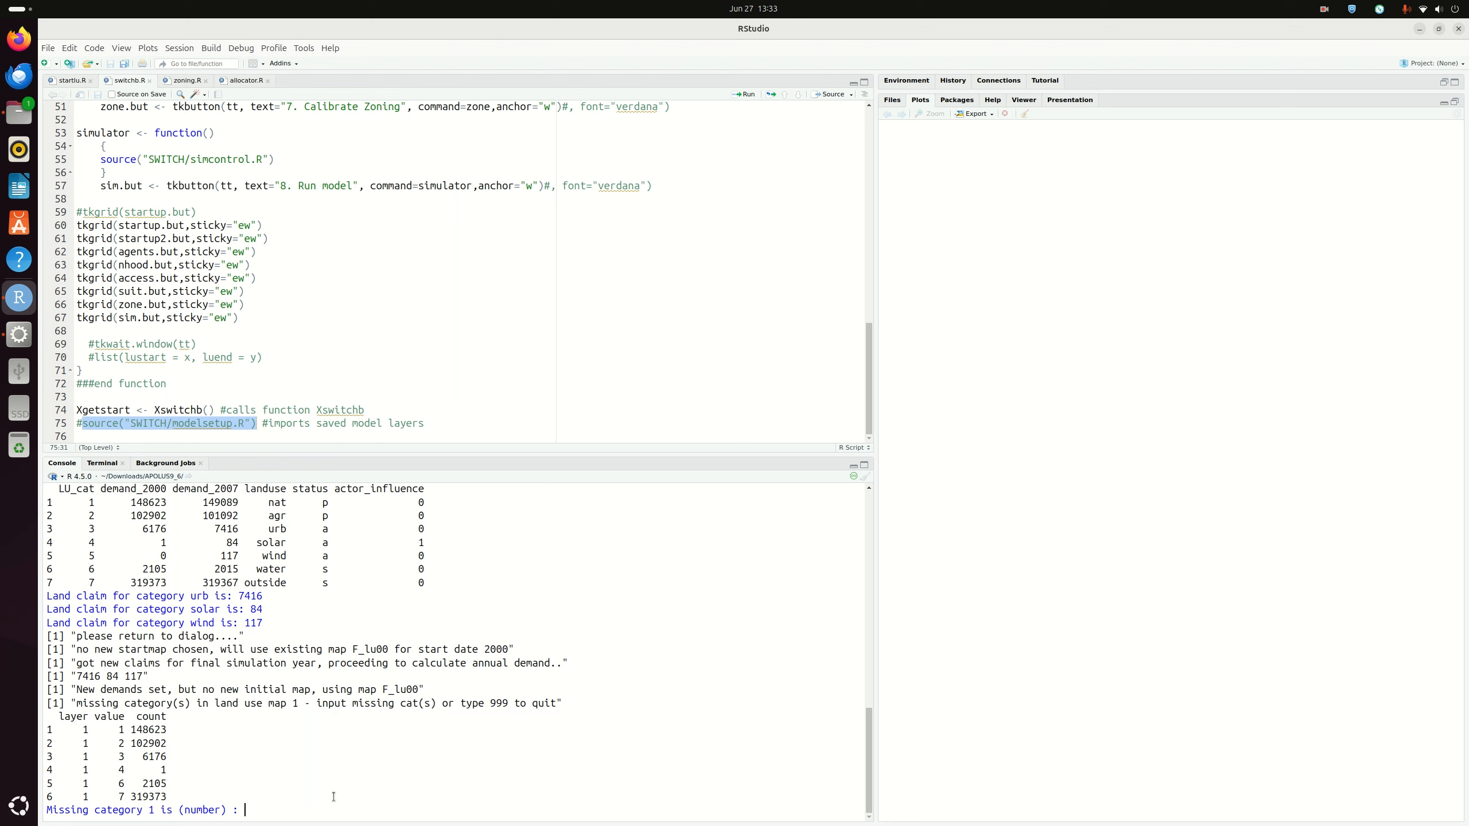
Enter 5 as the missing land-use category, then 999 to end the list
{"action": "type", "text": "5"}
{"action": "key", "text": "Return"}
{"action": "type", "text": "999"}
{"action": "key", "text": "Return"}
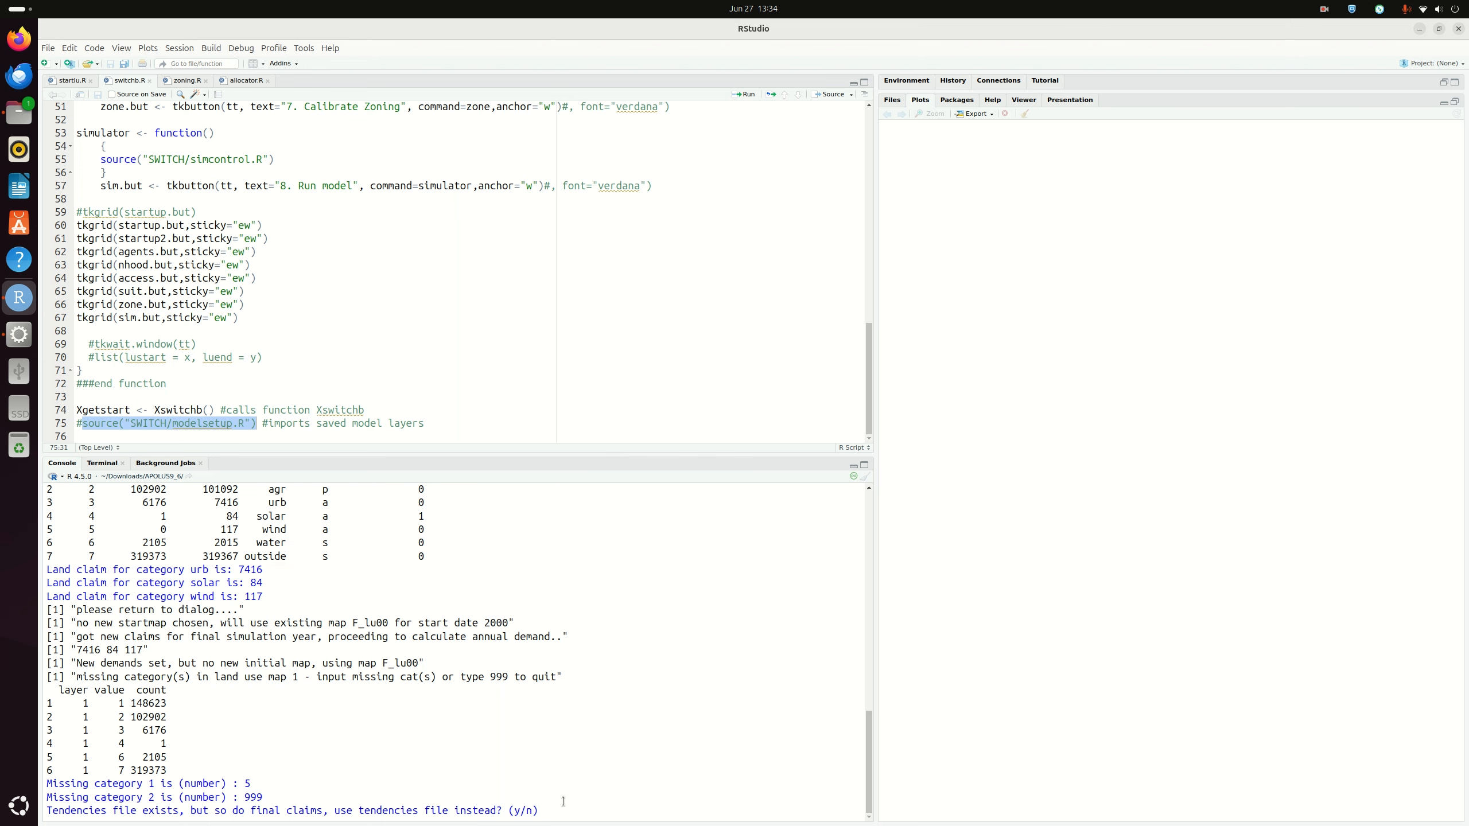
Answer n at the tendencies-file prompt so annual demands are recalculated
{"action": "type", "text": "n"}
{"action": "key", "text": "Return"}
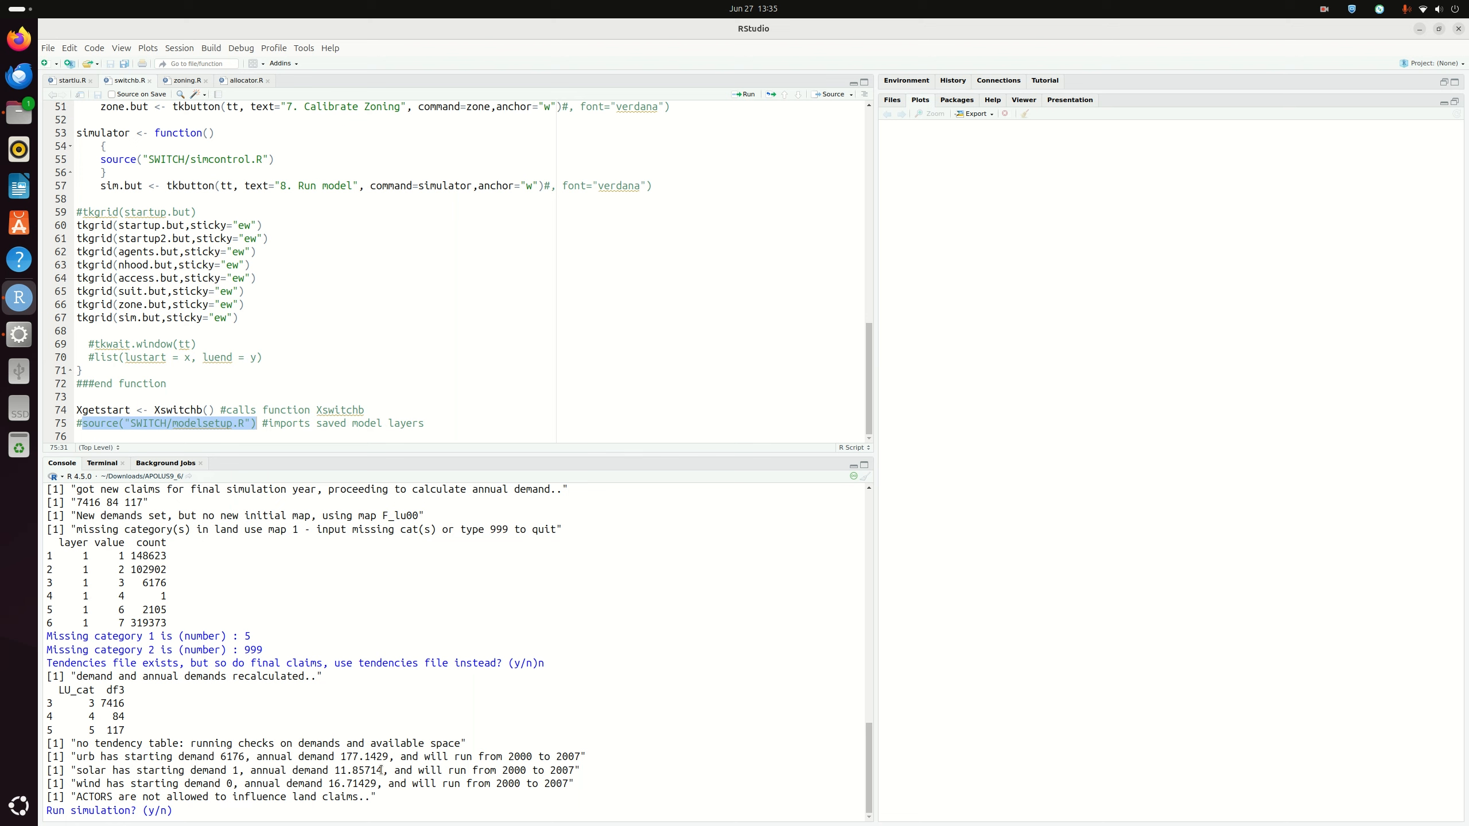
Confirm the simulation run to 2007 so the initial 2000 and simulated 2007 maps plot side by side
{"action": "type", "text": "y"}
{"action": "key", "text": "Return"}
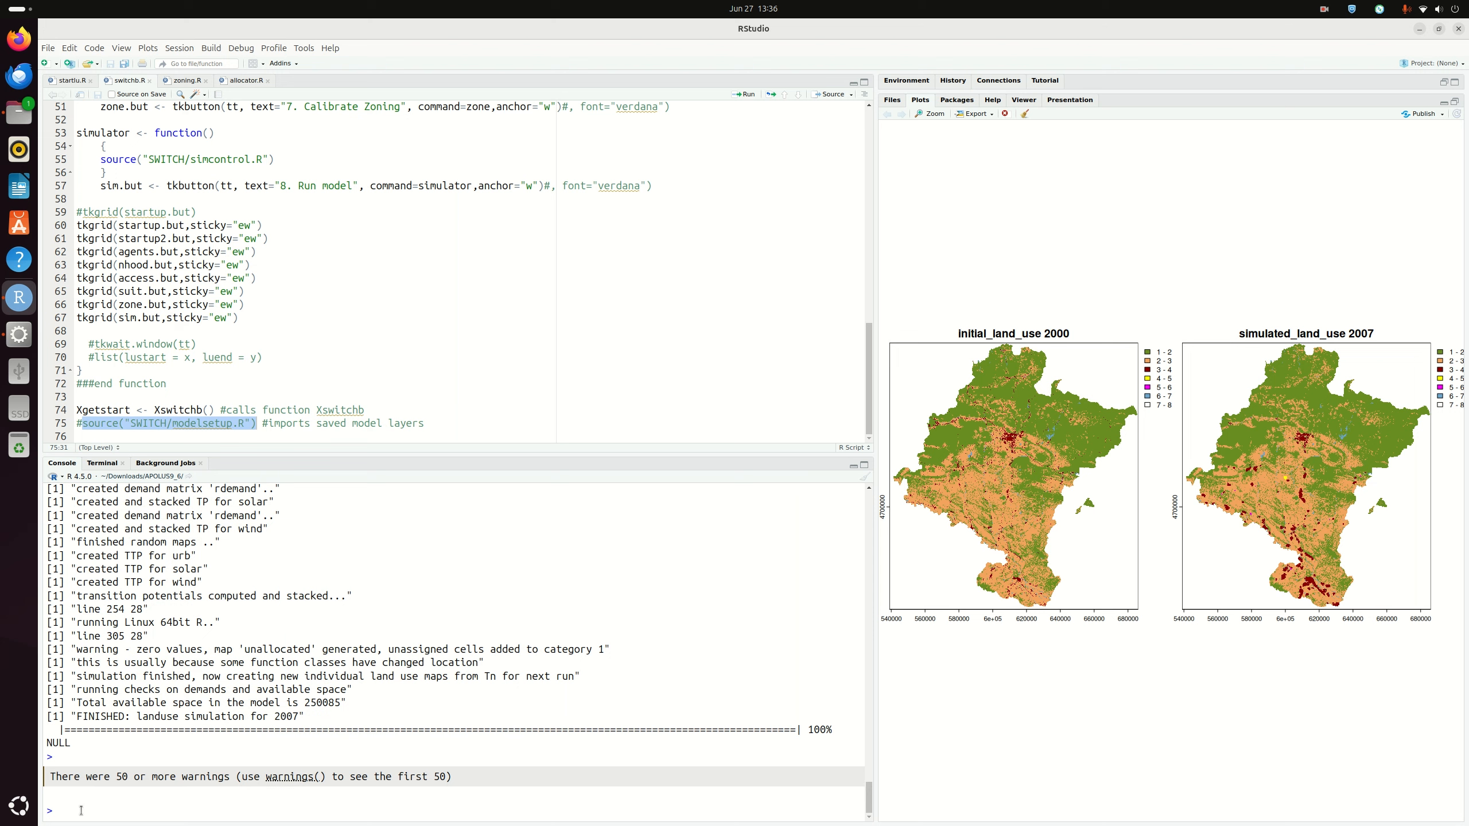
Print freq(Tn) and freq(lu2), both listing 7416, 84 and 117 for categories 3–5
{"action": "type", "text": "freq(Tn)"}
{"action": "key", "text": "Return"}
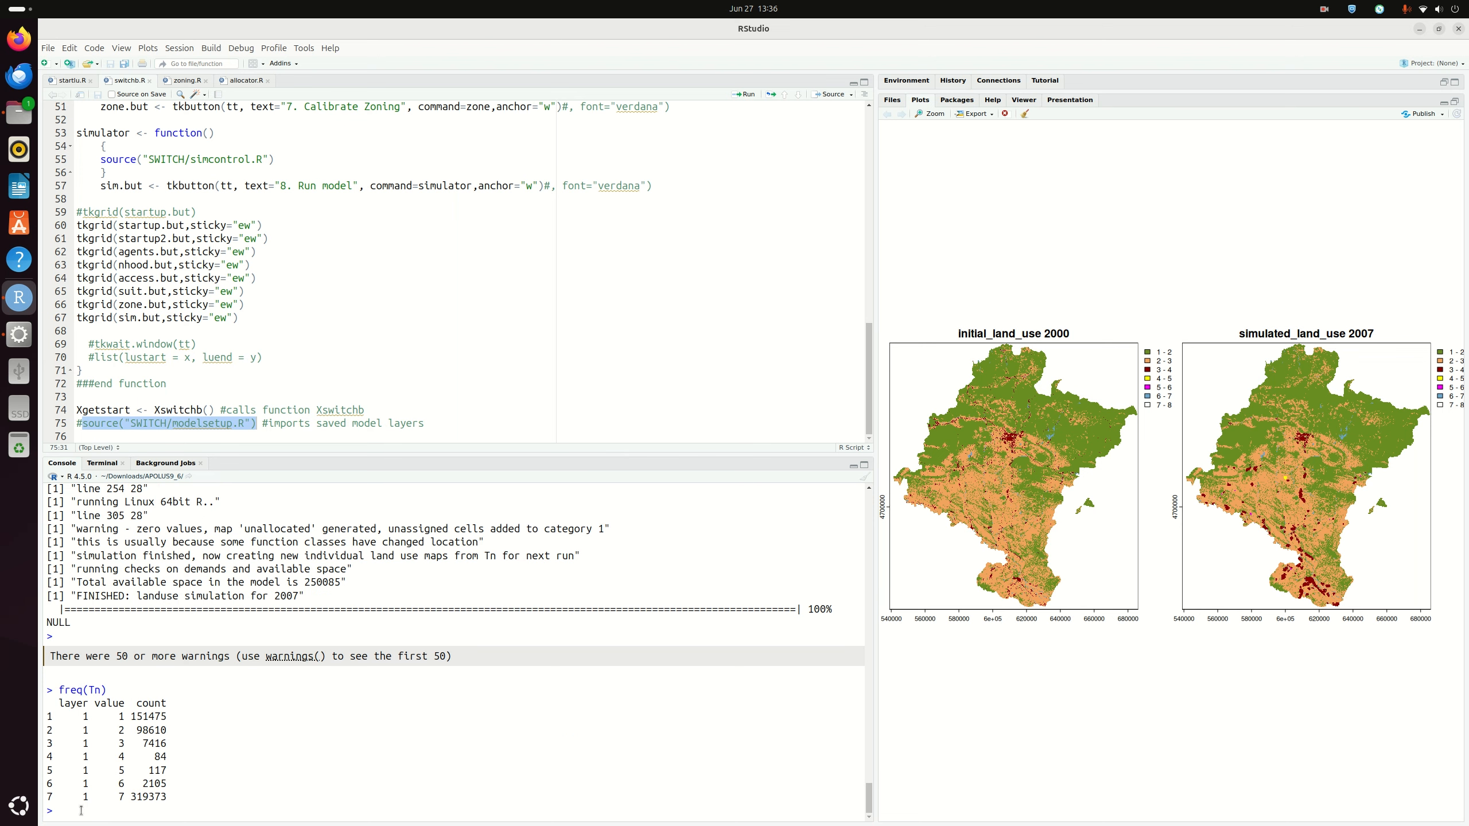
{"action": "type", "text": "freq(lu2)"}
{"action": "key", "text": "Return"}
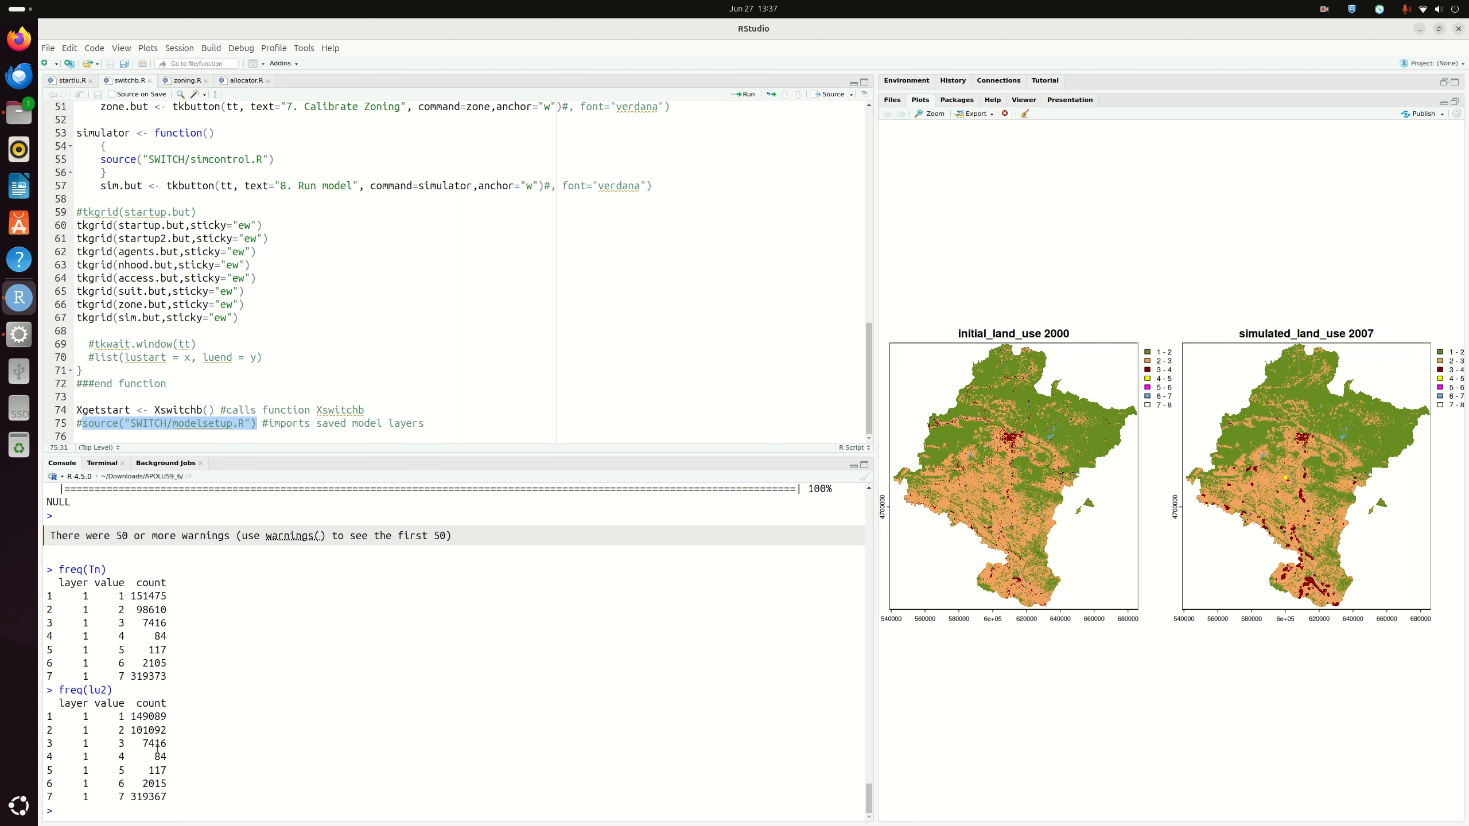
Print the tablu1 demand table, showing 2007 values of 7416 urb, 84 solar and 117 wind
{"action": "type", "text": "tablu"}
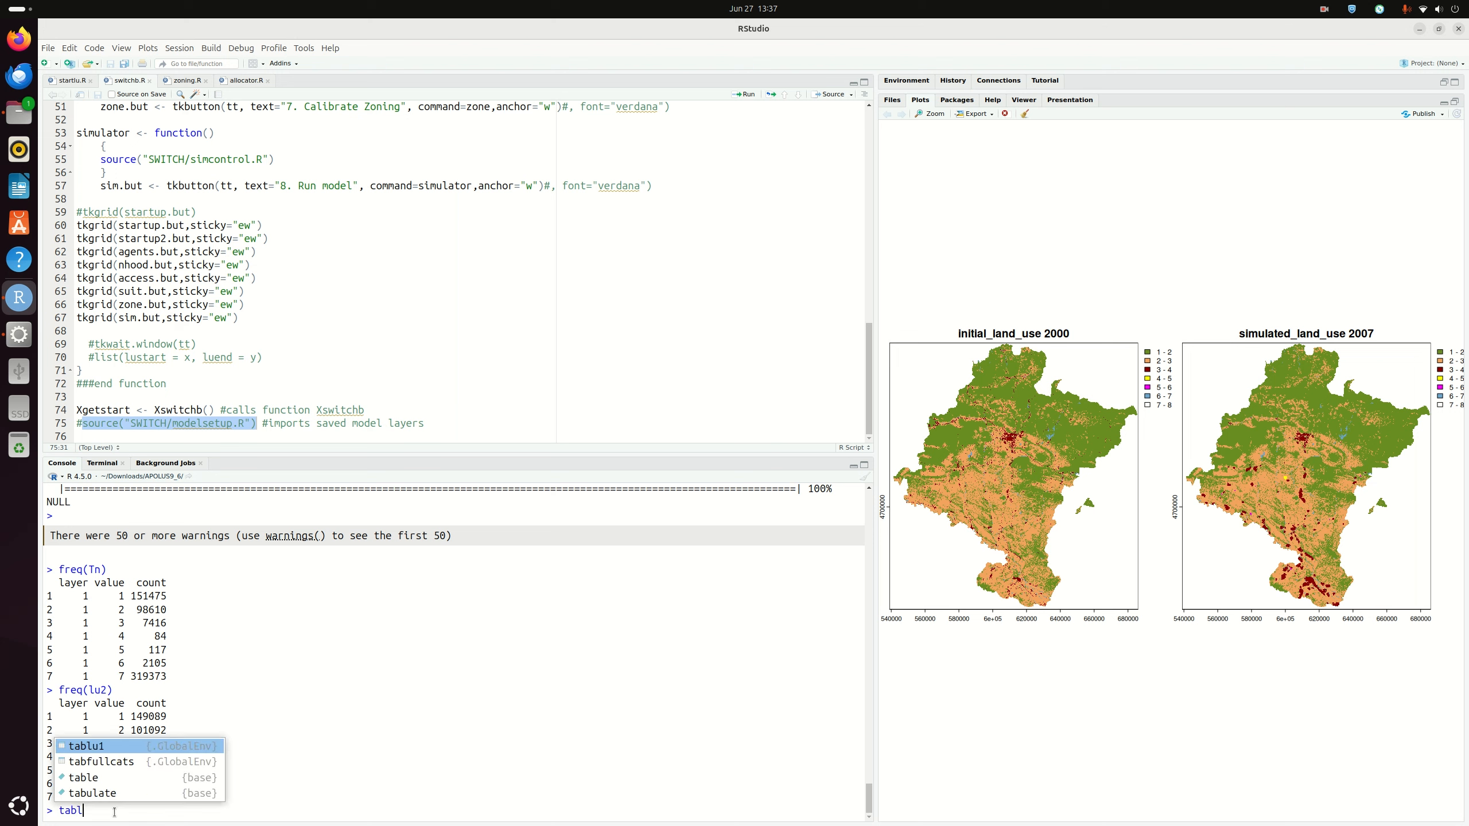
{"action": "key", "text": "Tab"}
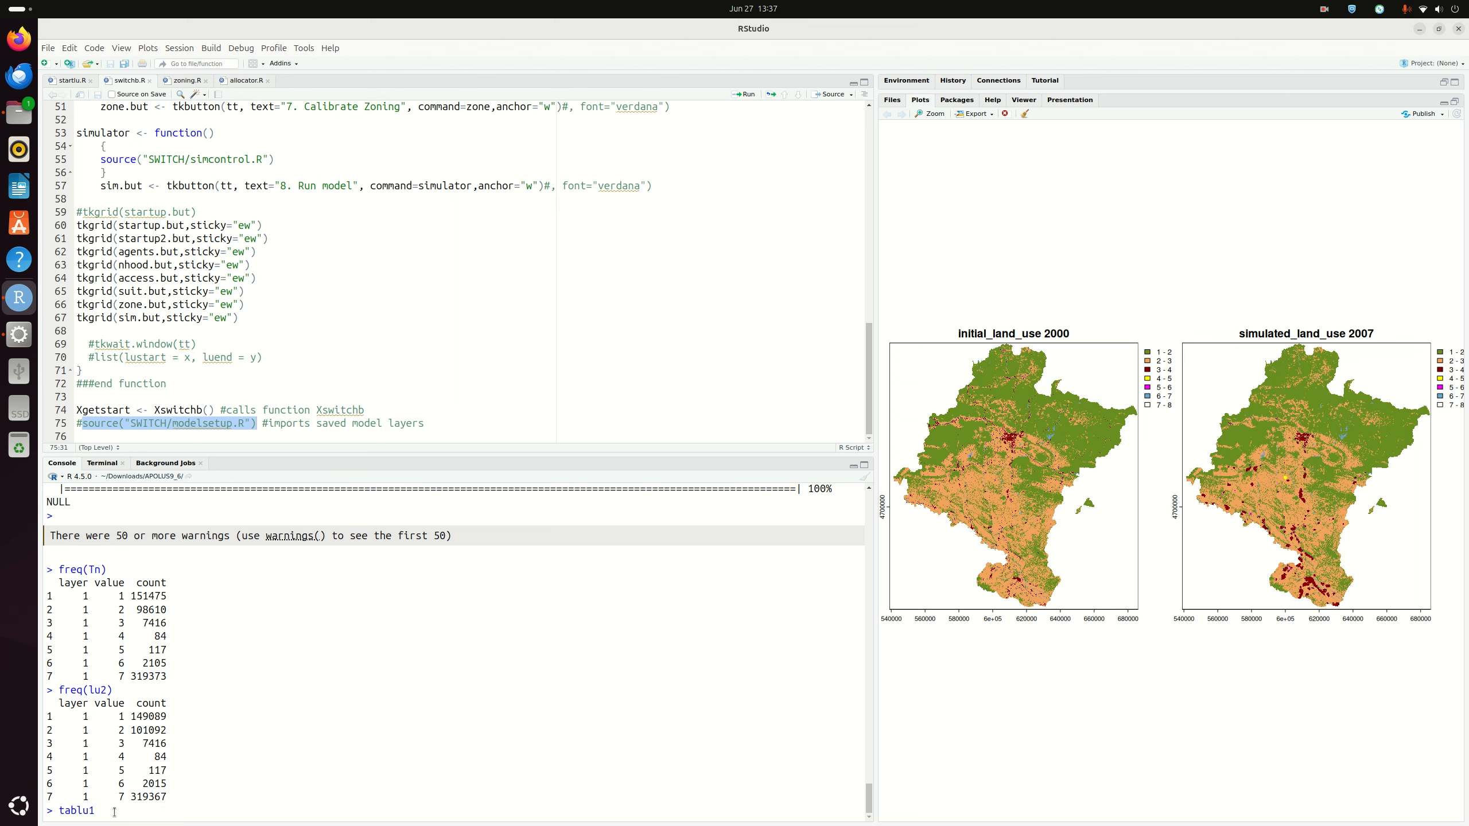
{"action": "key", "text": "Return"}
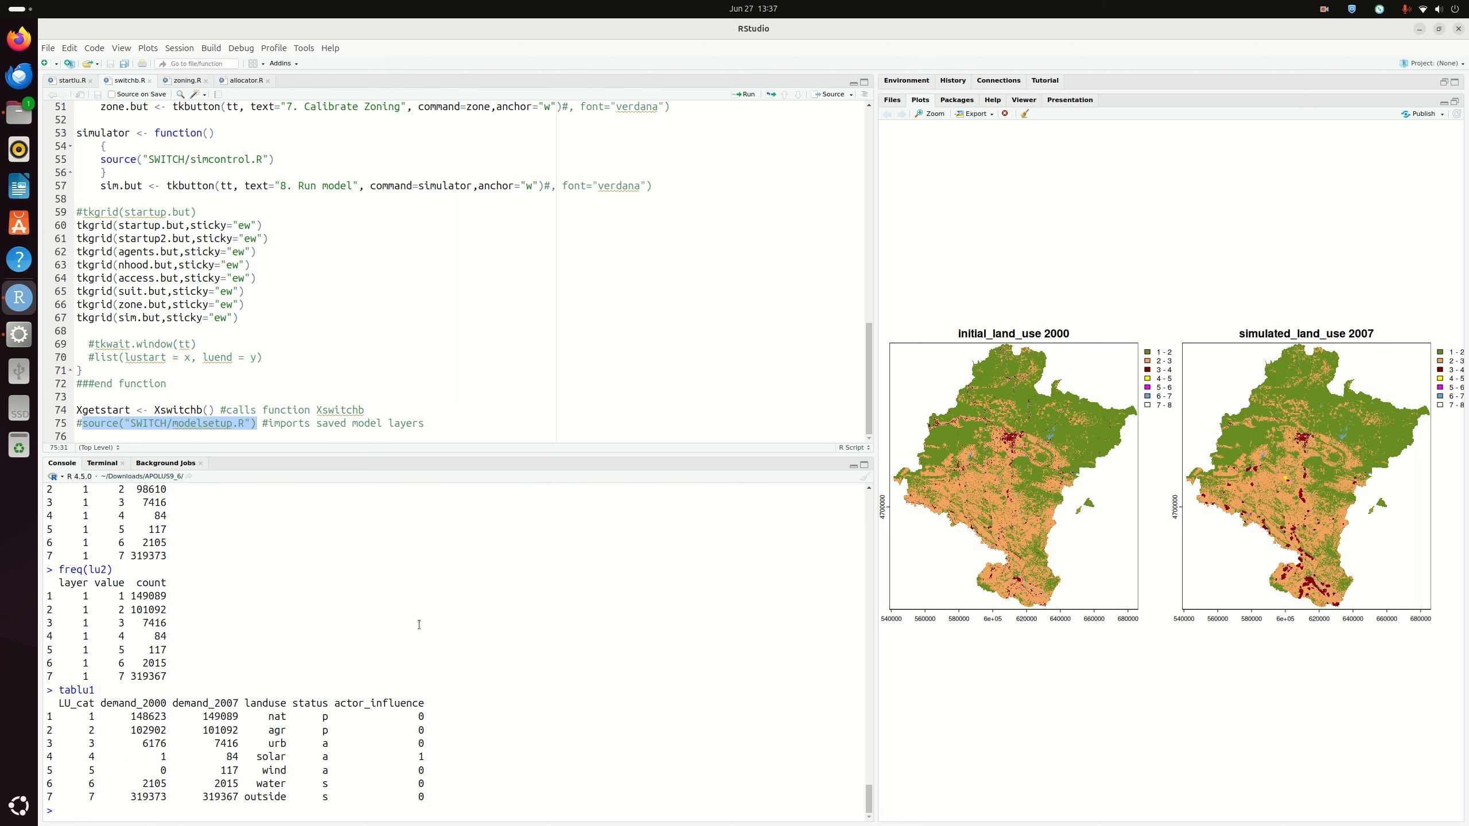
{"action": "scroll", "coordinate": [201, 598], "scroll_direction": "up", "scroll_amount": 2}
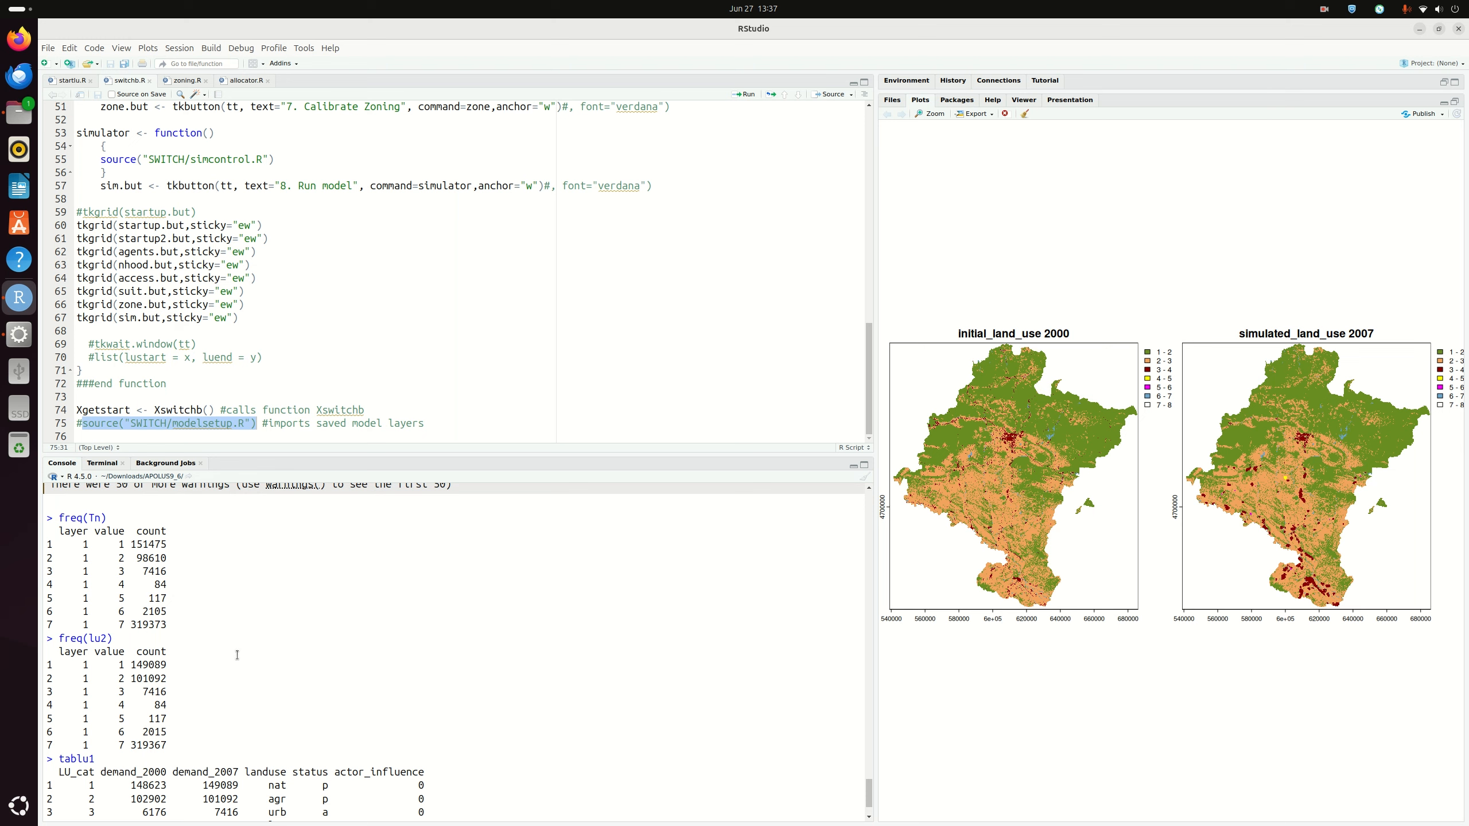
{"action": "scroll", "coordinate": [237, 655], "scroll_direction": "down", "scroll_amount": 2}
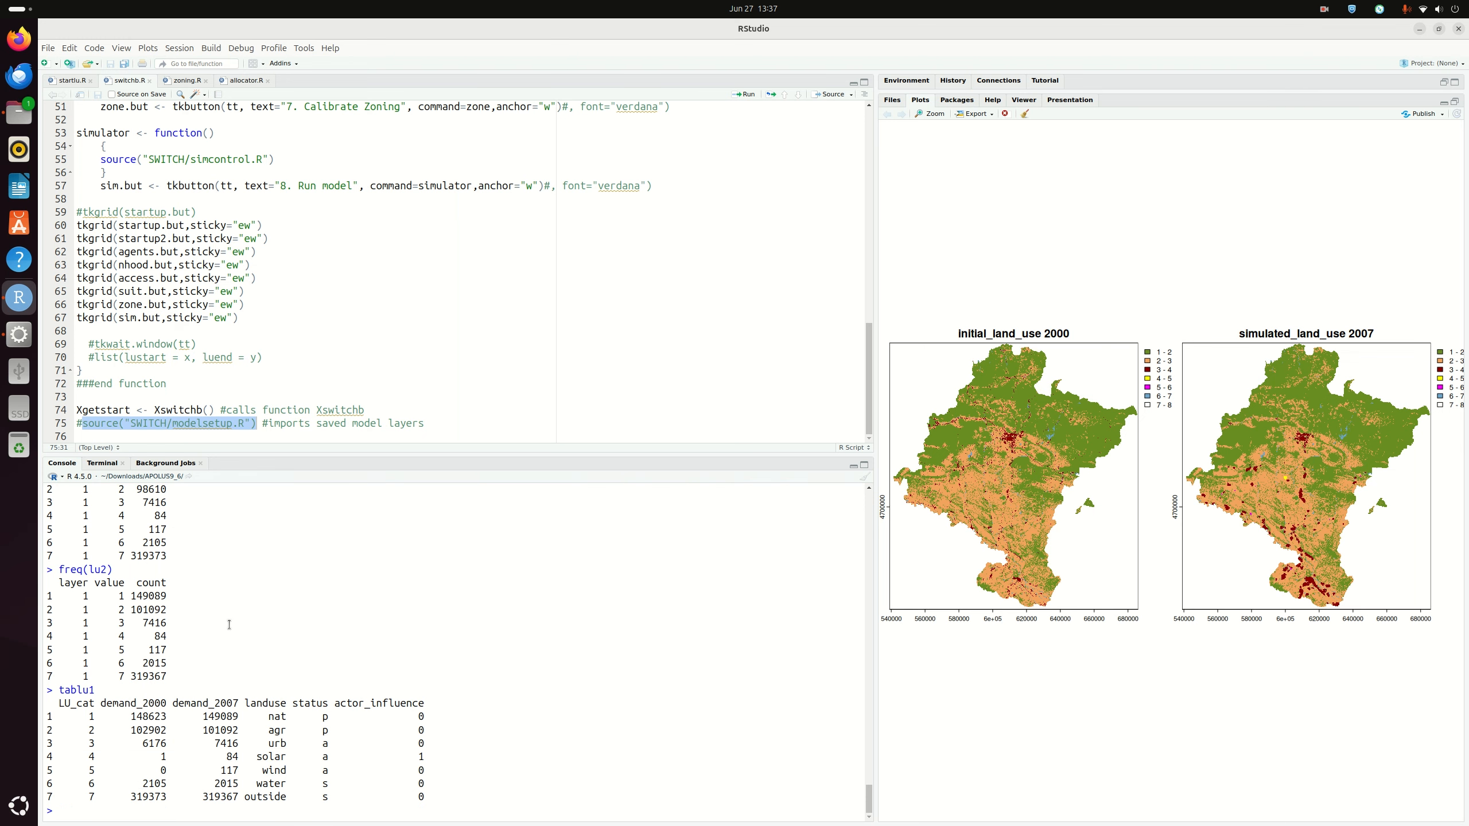
{"action": "scroll", "coordinate": [229, 625], "scroll_direction": "up", "scroll_amount": 4}
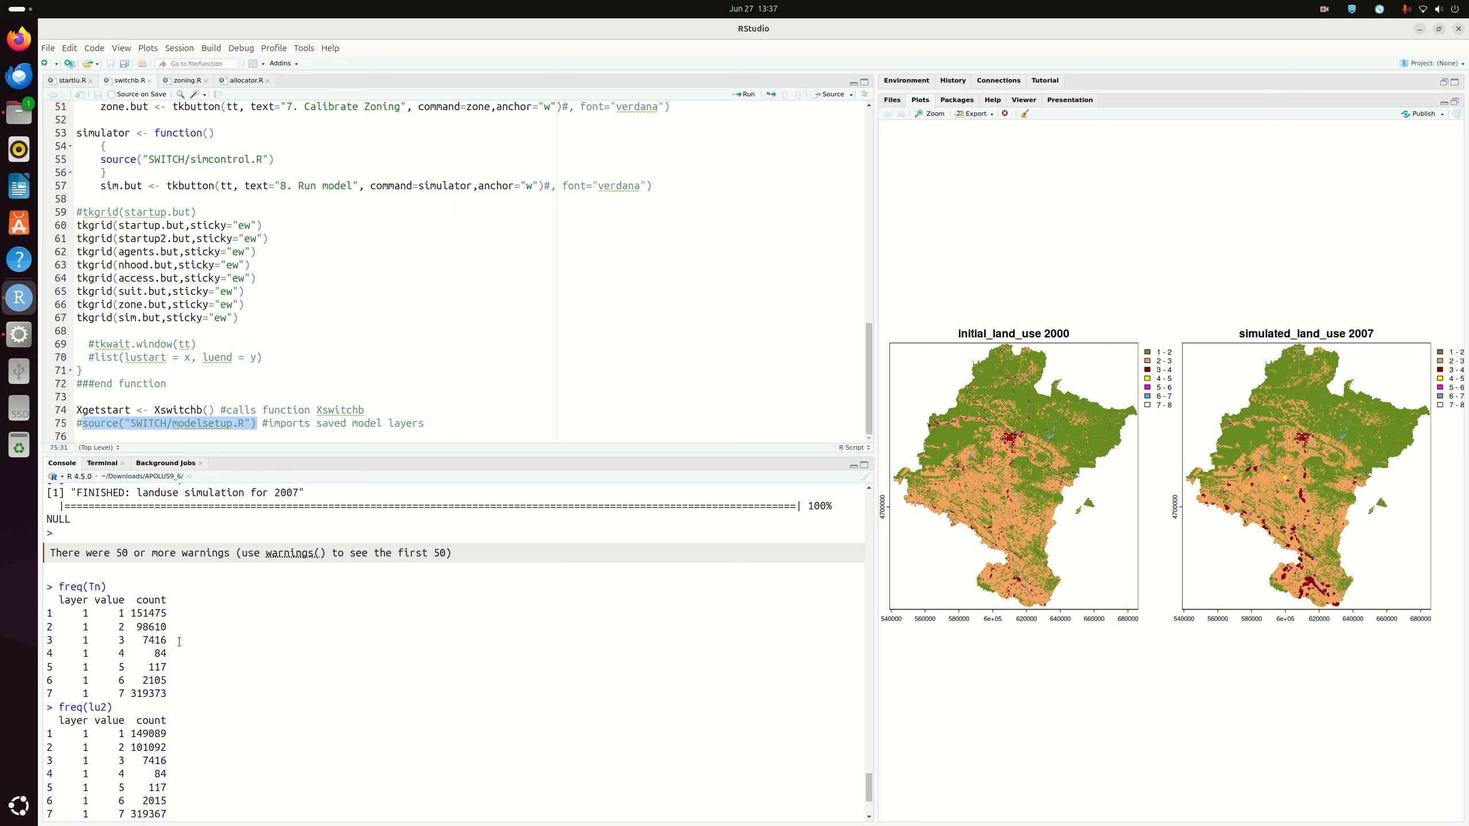
{"action": "type", "text": "tablu1"}
{"action": "key", "text": "Return"}
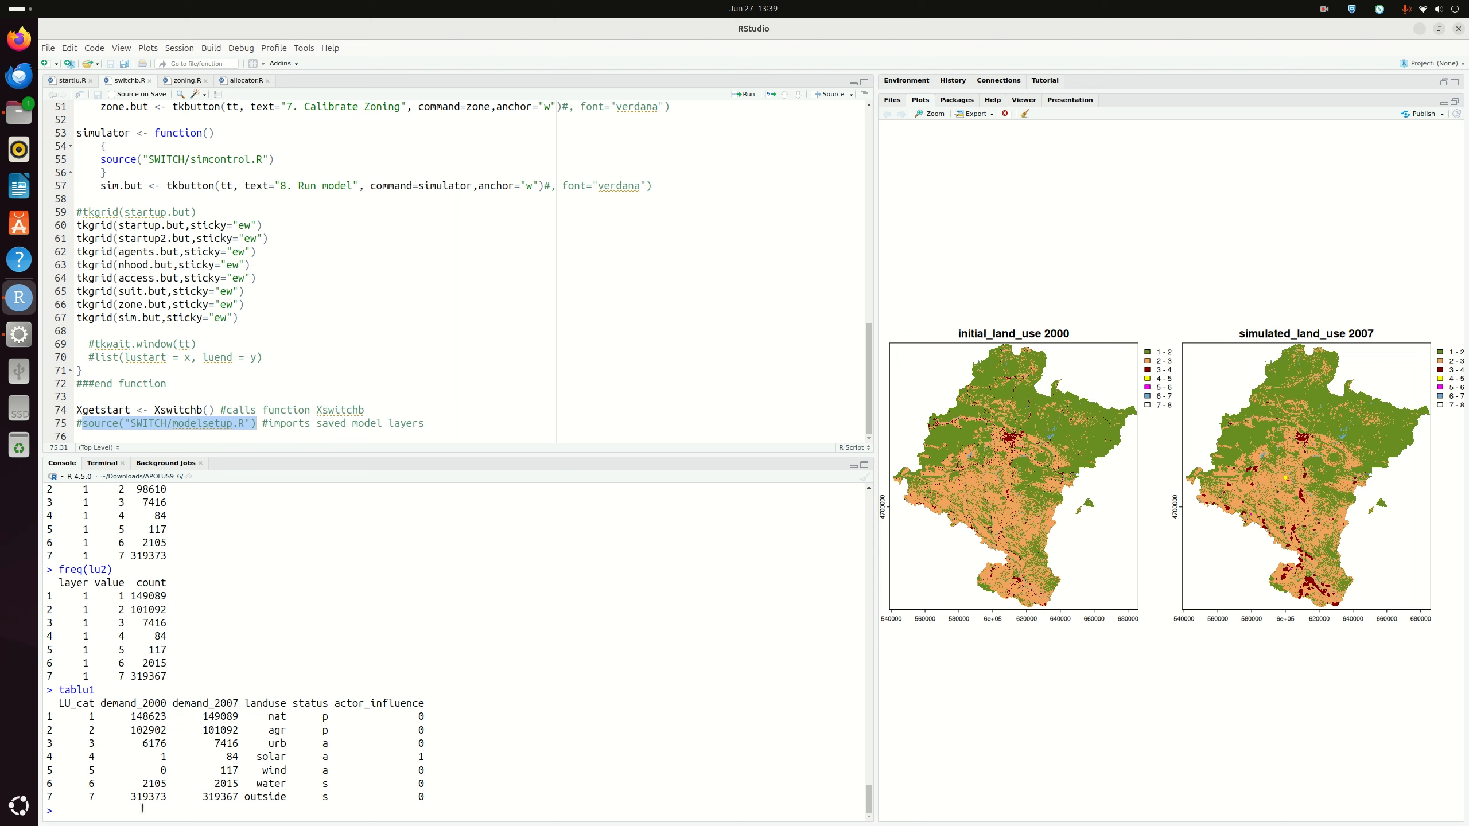
Run plot(actormapsTTPs) to draw the actor influence map, ranging from 0 to 31.4
{"action": "type", "text": "plot(actormapsTTPs"}
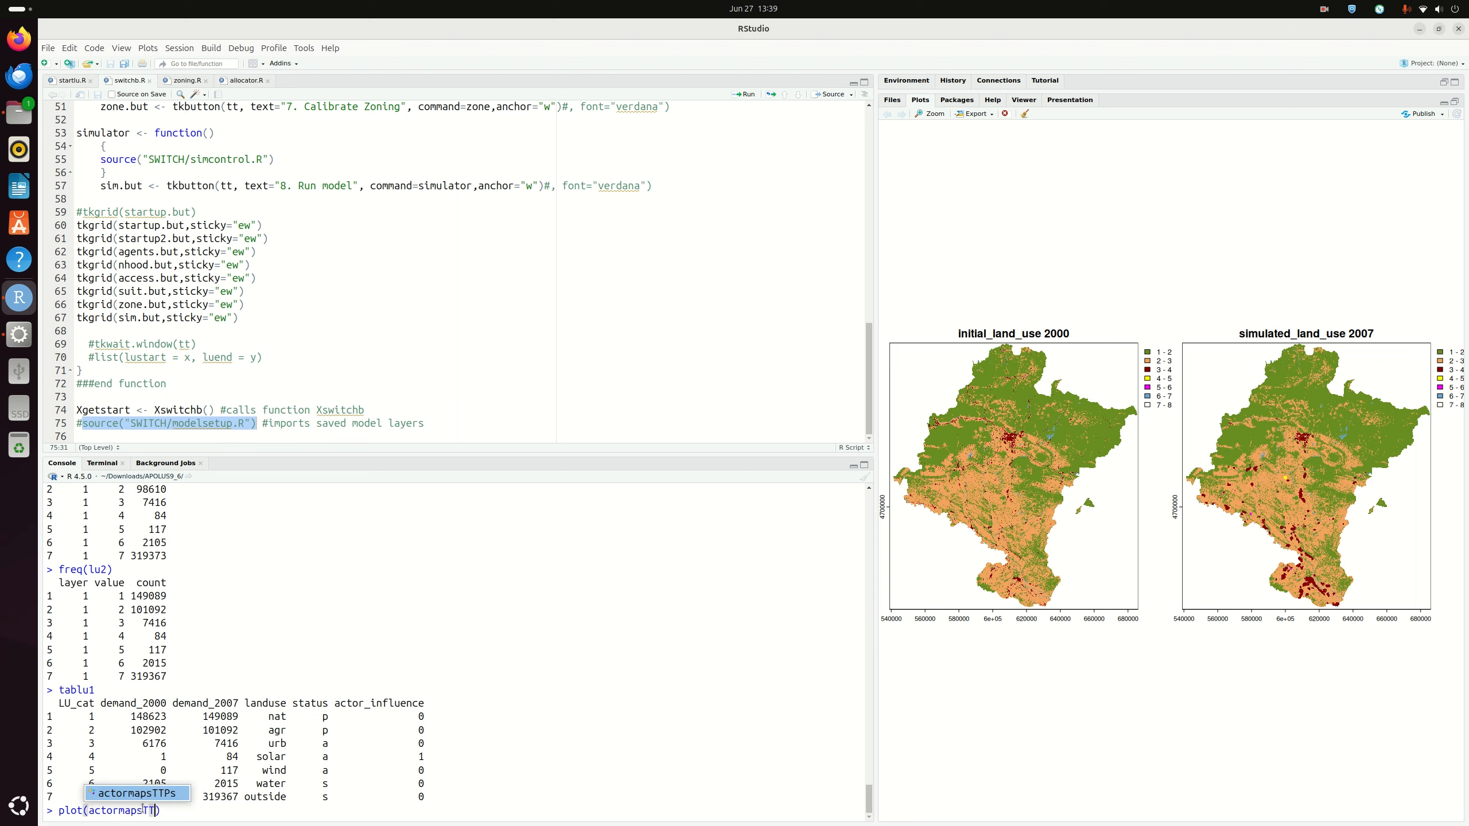
{"action": "key", "text": "Return"}
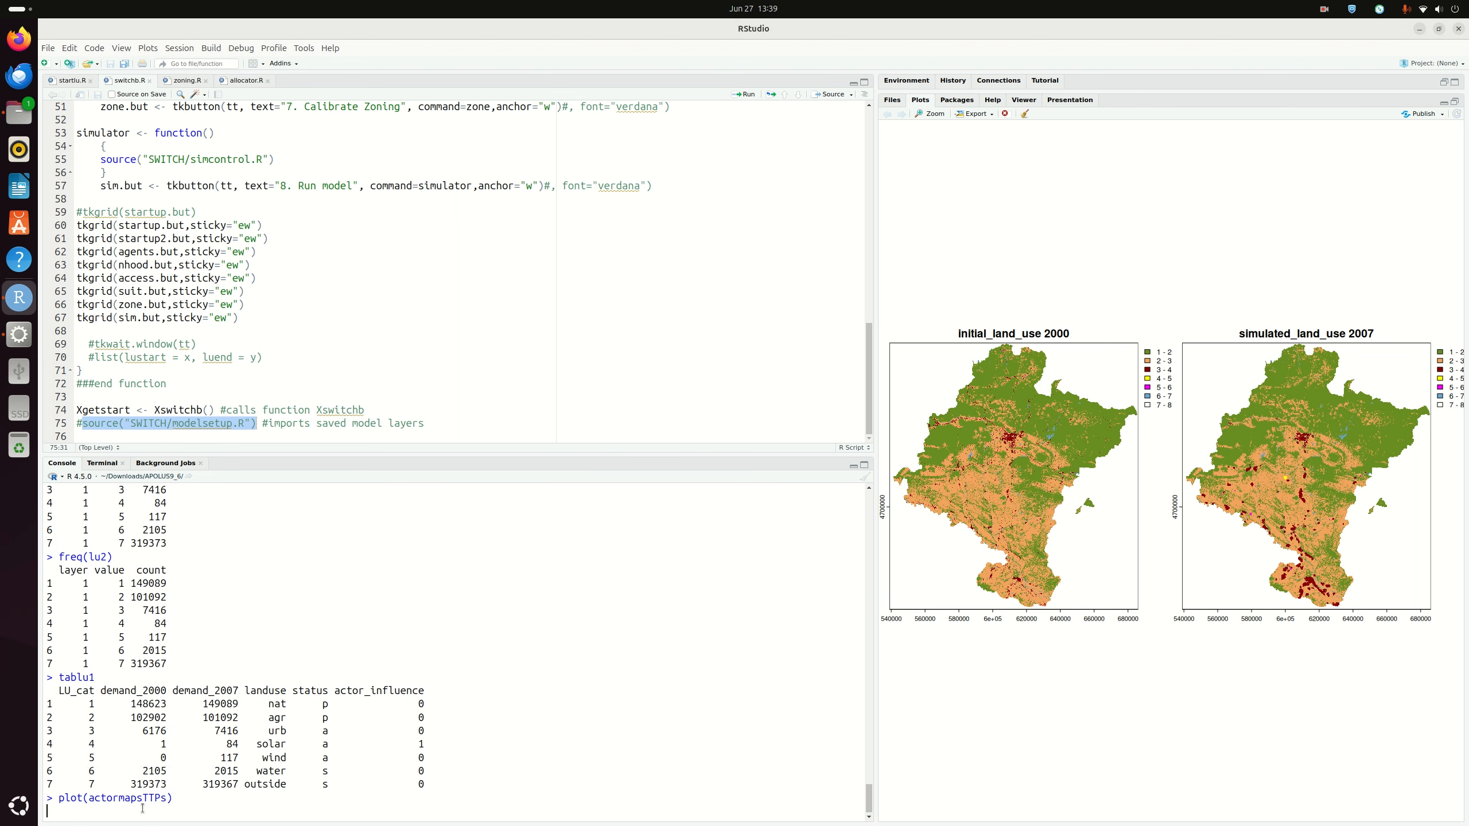